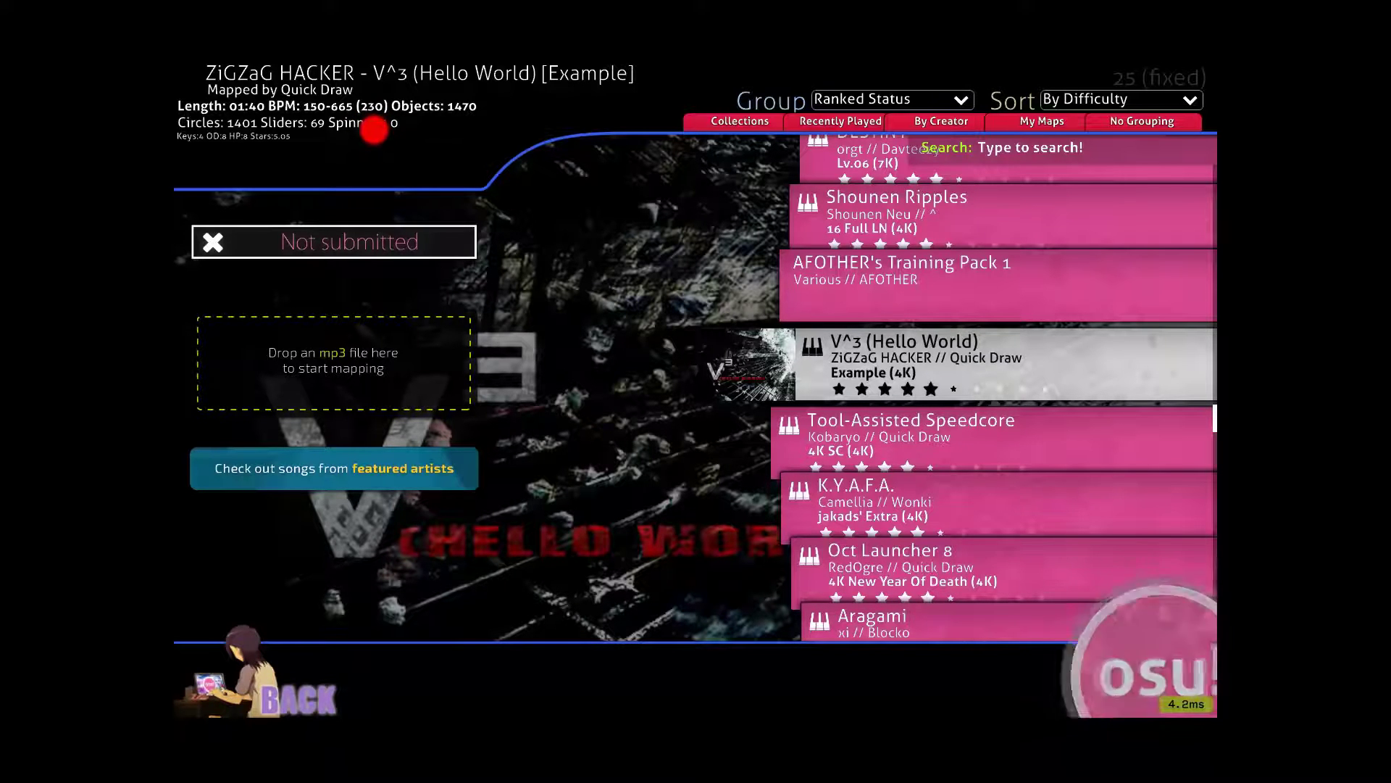
Open the V^3 (Hello World) Example beatmap in the editor, test-play it, and examine its BPM changes from 01:05:127 in the timing view.
key(Return)
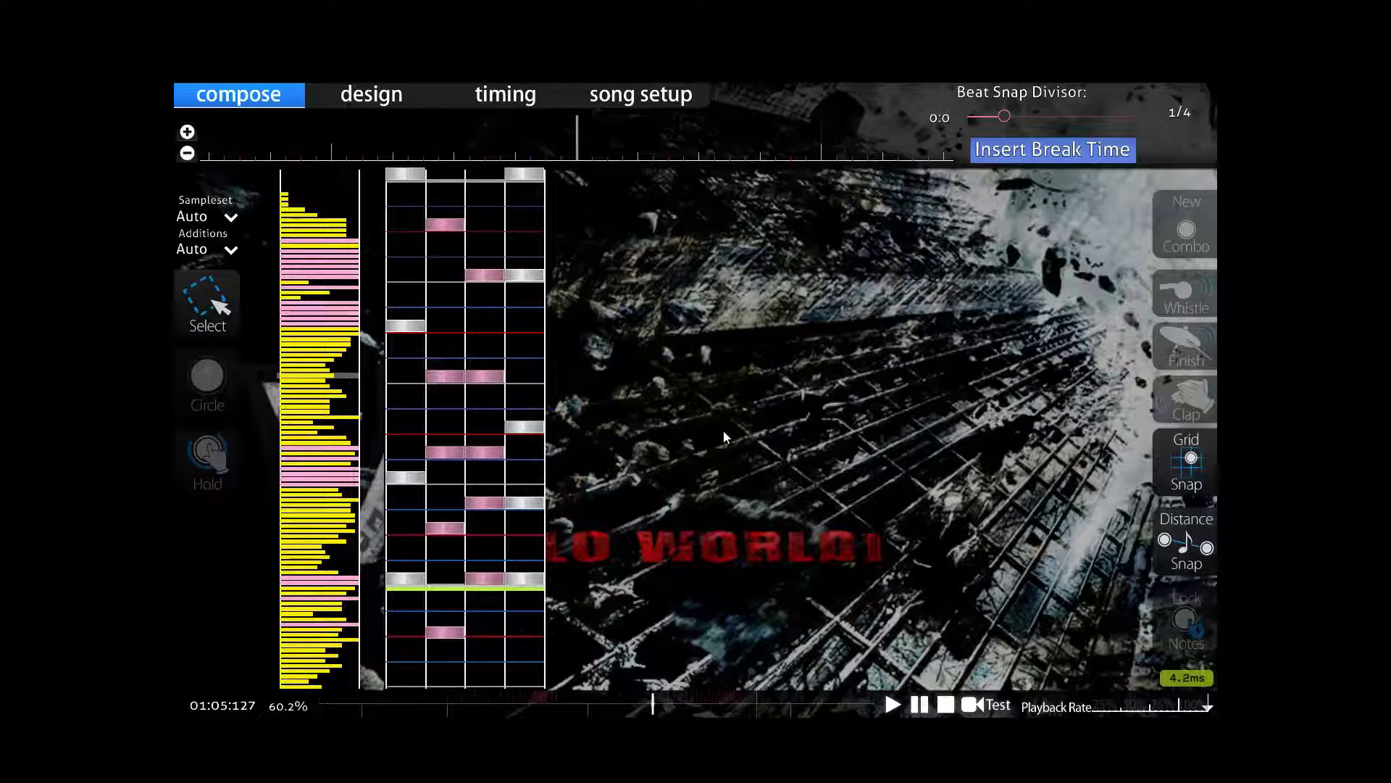
key(F5)
key(F3)
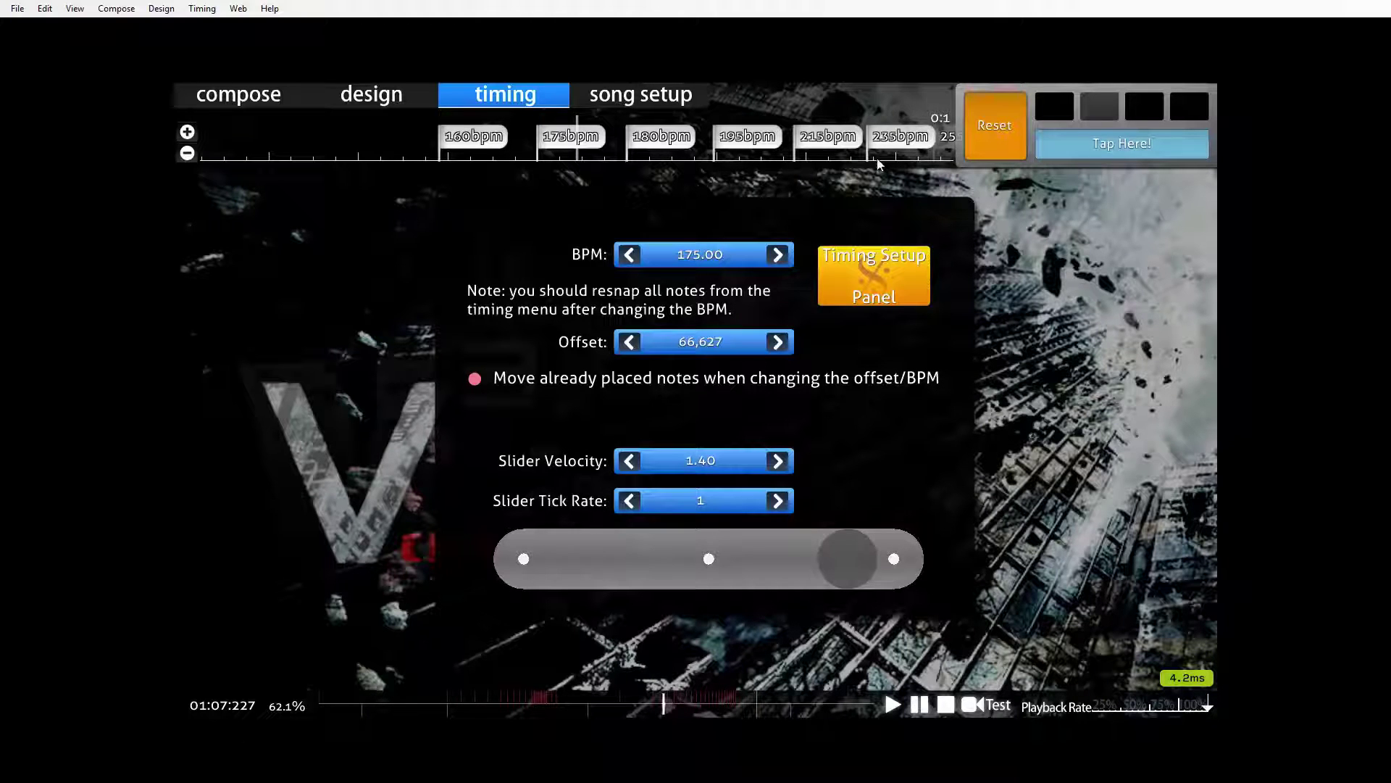
drag(877, 160, 834, 158)
scroll(791, 162, down, 10)
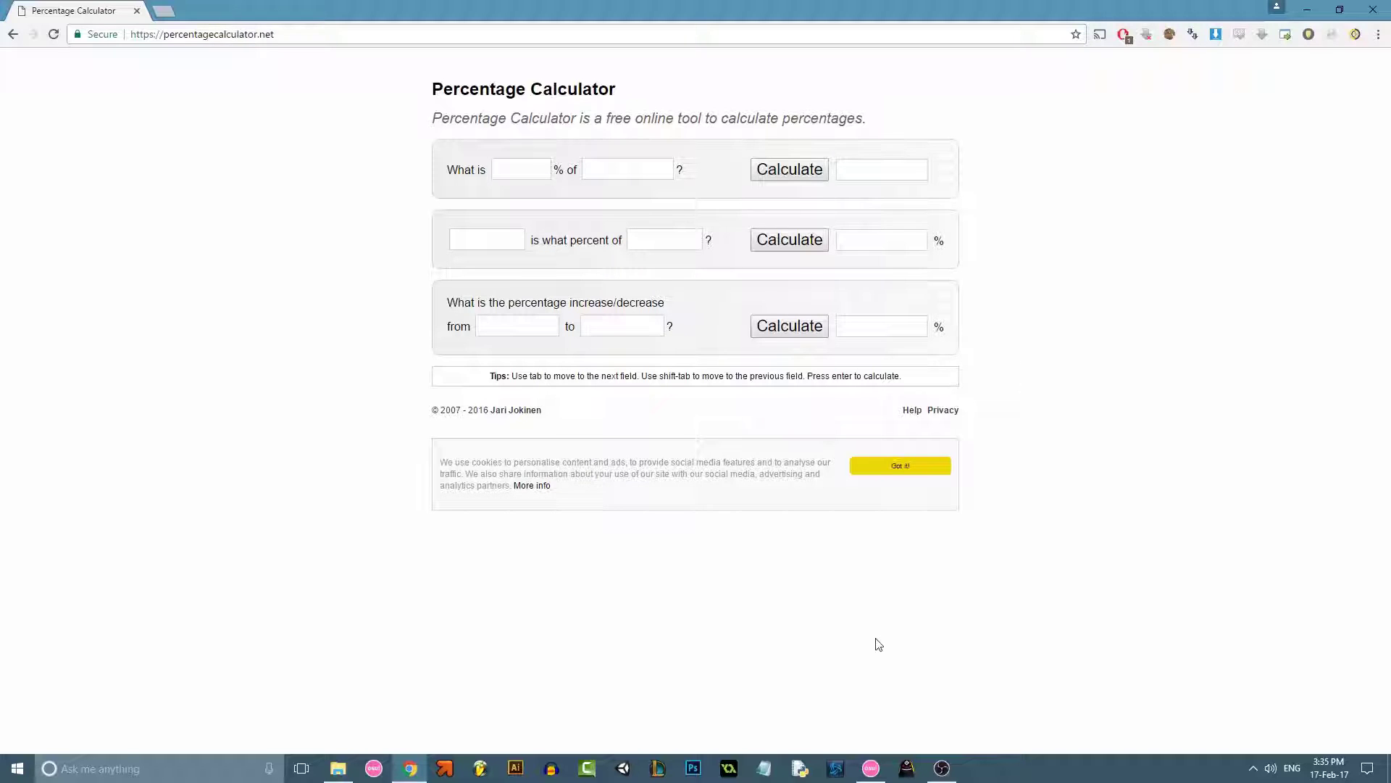
click(871, 768)
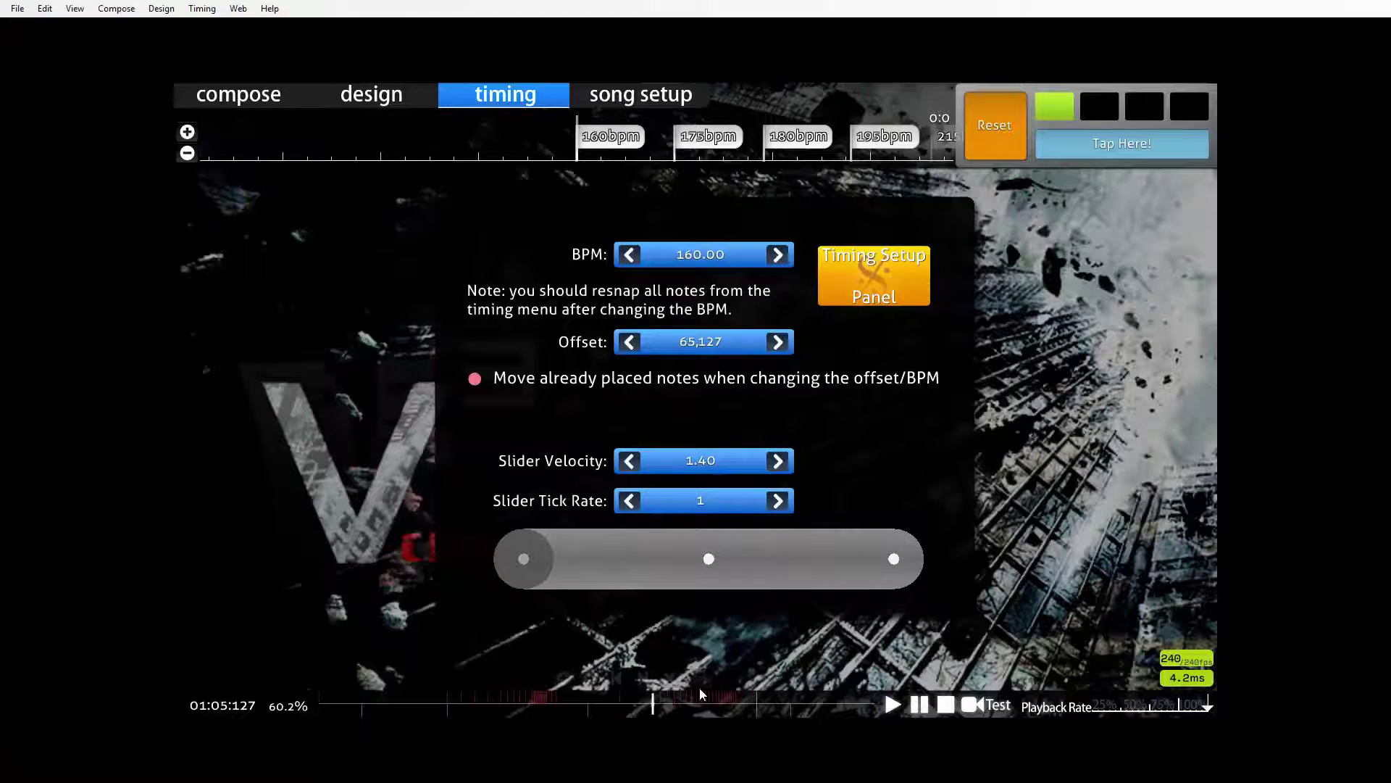
mouse_move(681, 706)
click(871, 281)
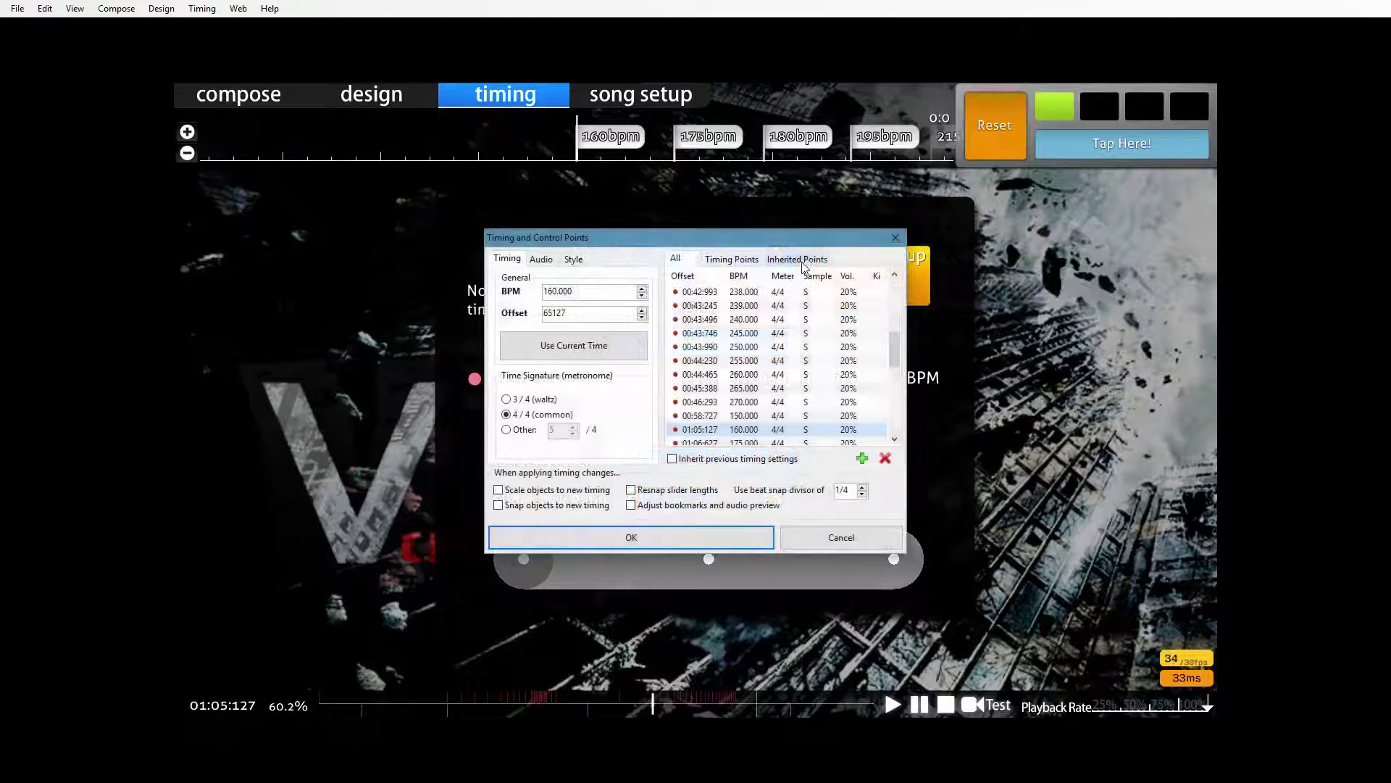
click(800, 261)
click(861, 458)
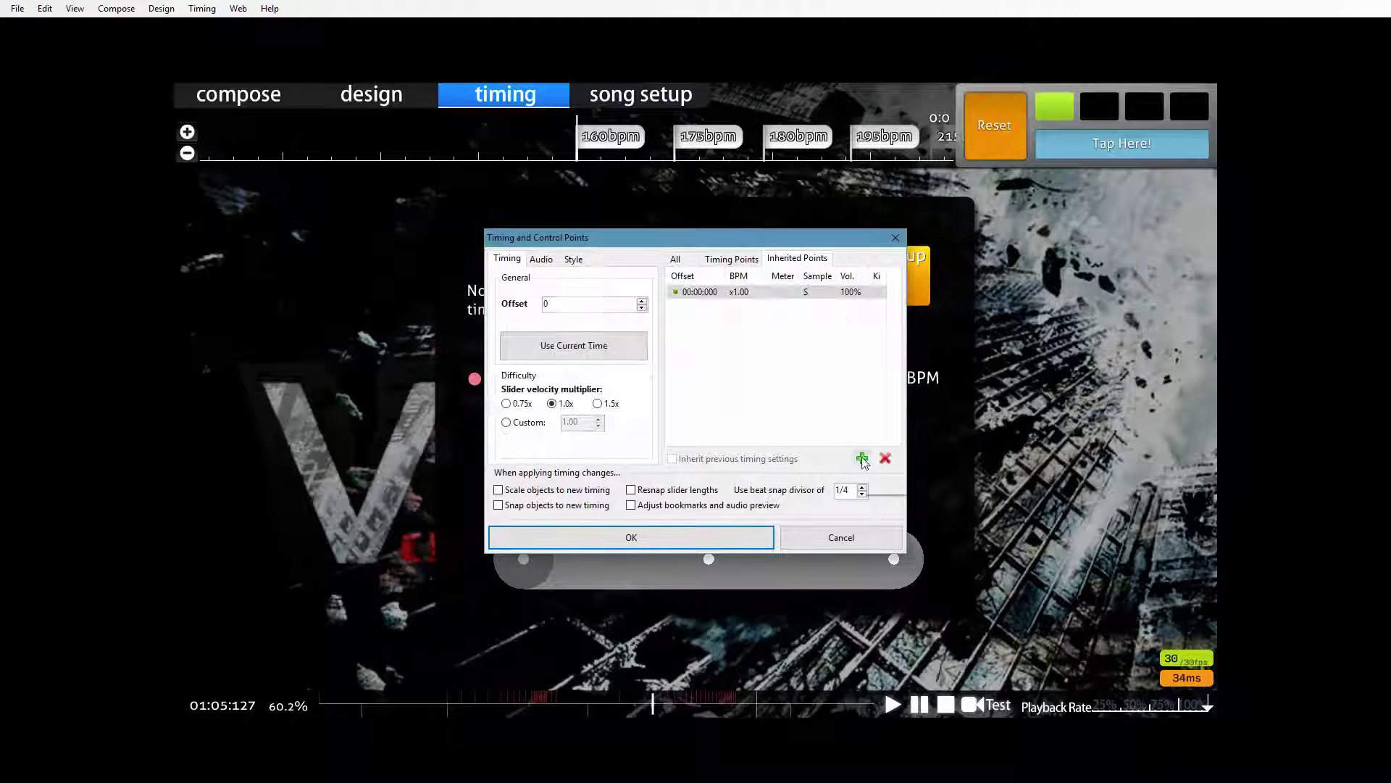
key(Delete)
click(724, 539)
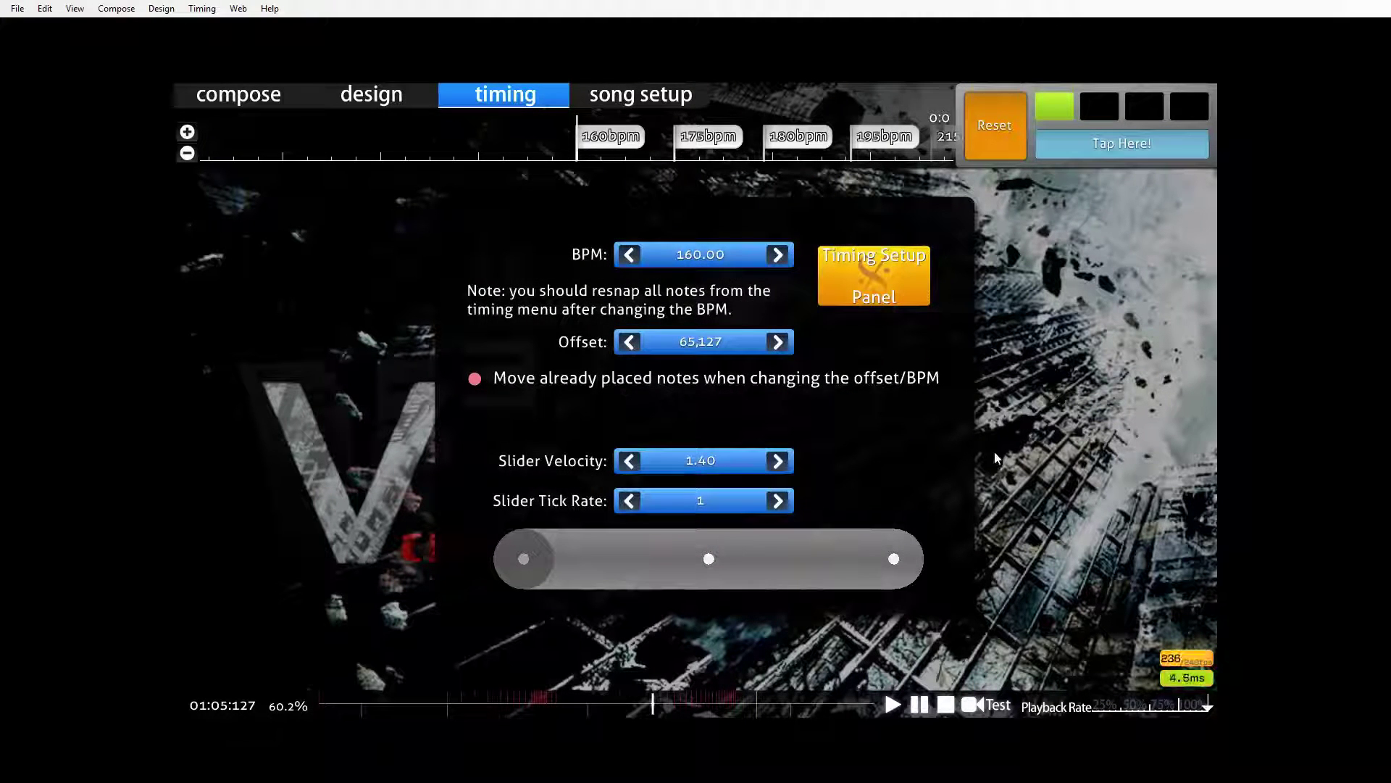
Add an inherited timing point at offset 65127 and enable a custom slider velocity multiplier for it.
key(F6)
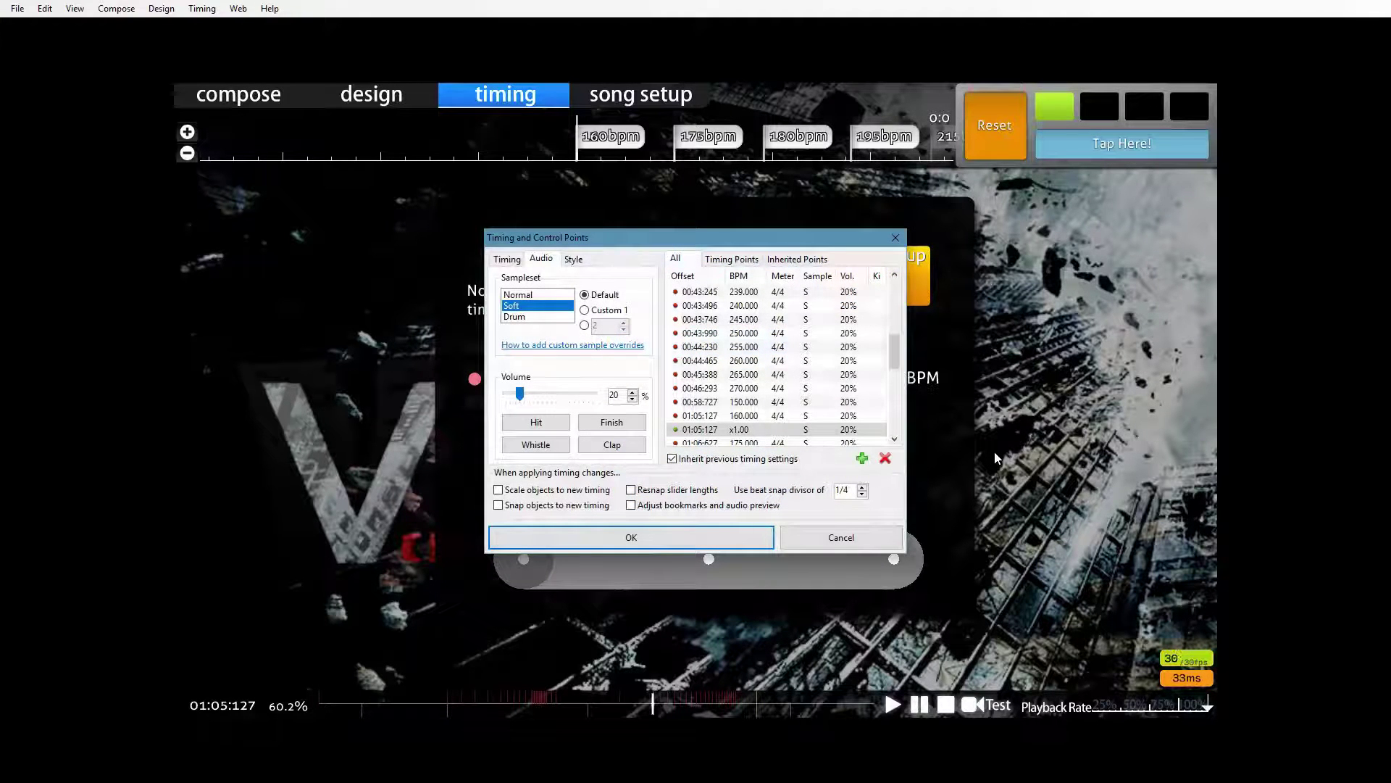
click(507, 260)
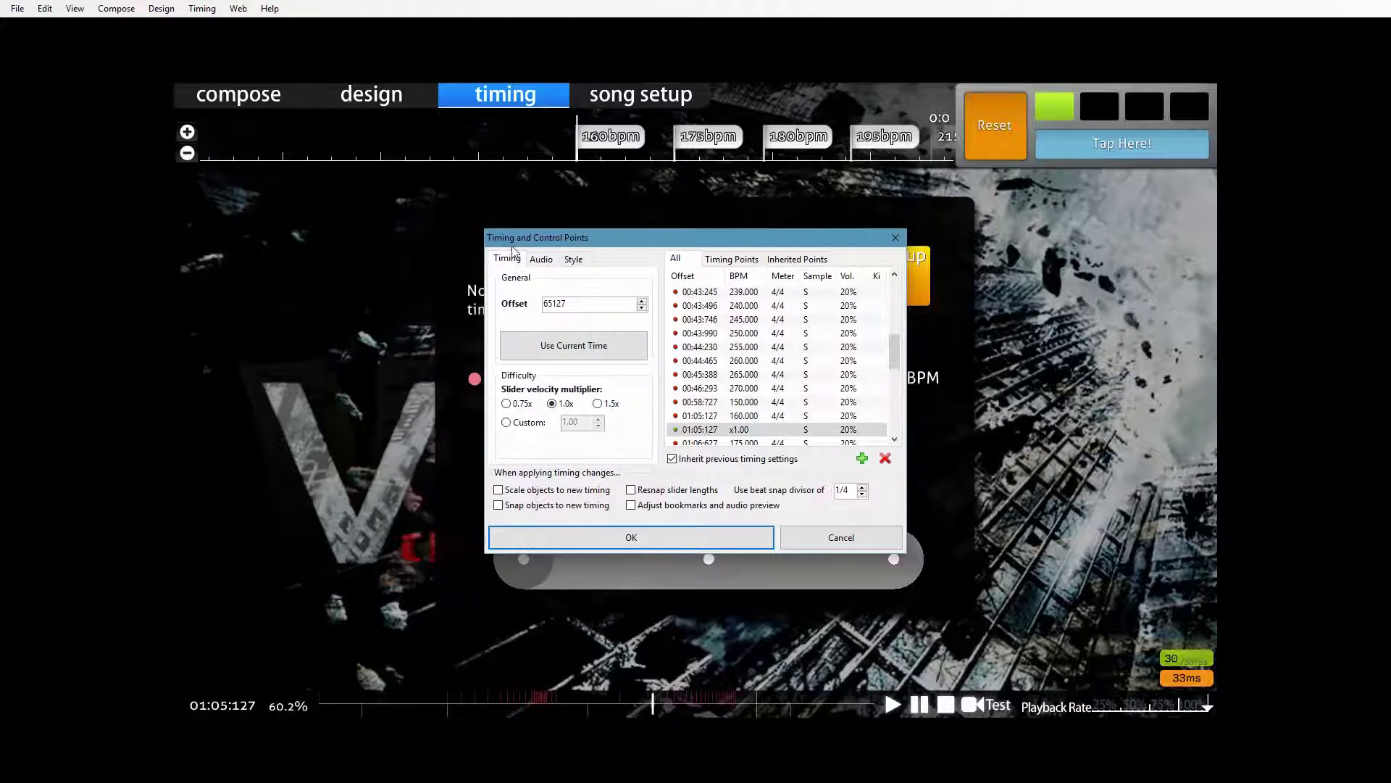
click(506, 422)
drag(588, 422, 556, 428)
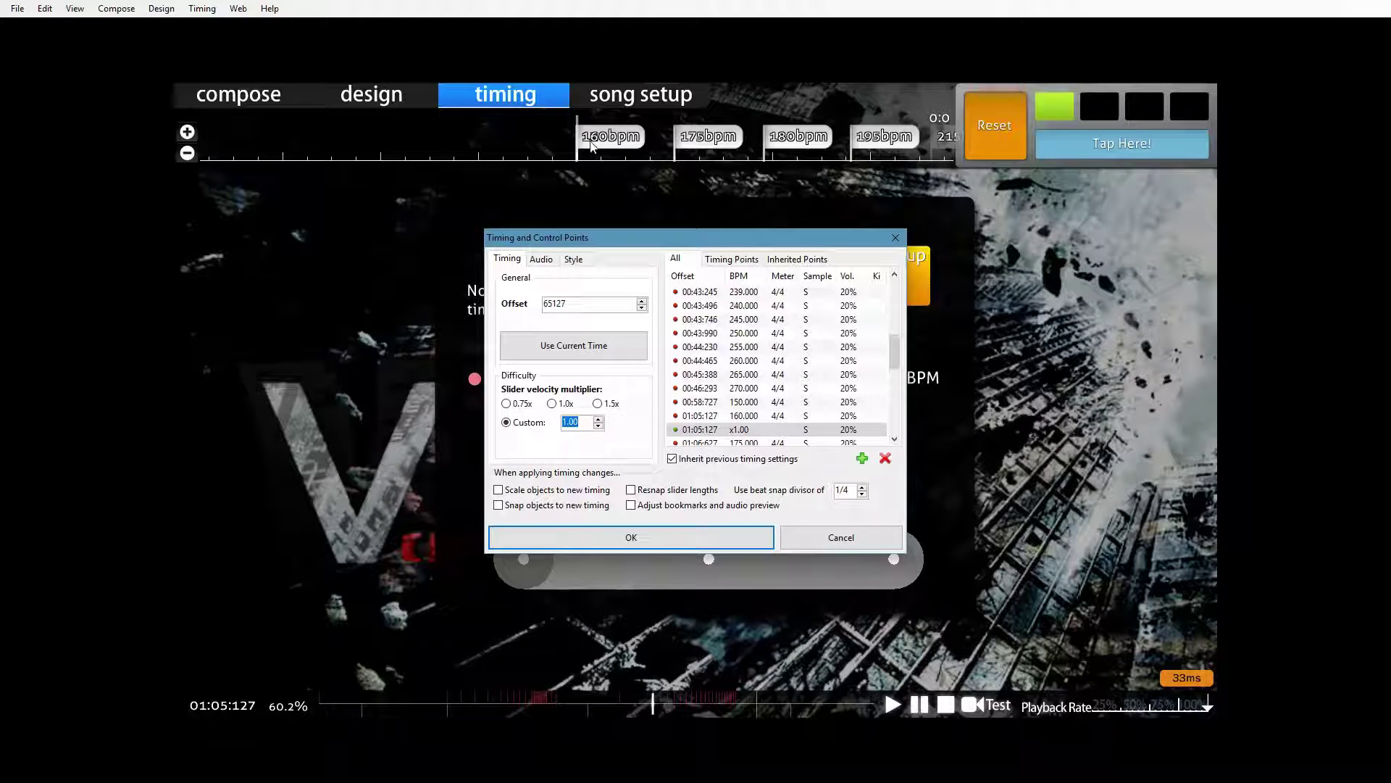
Switch to the Percentage Calculator in the browser and calculate what percent 230 is of 160.
key(alt+Tab)
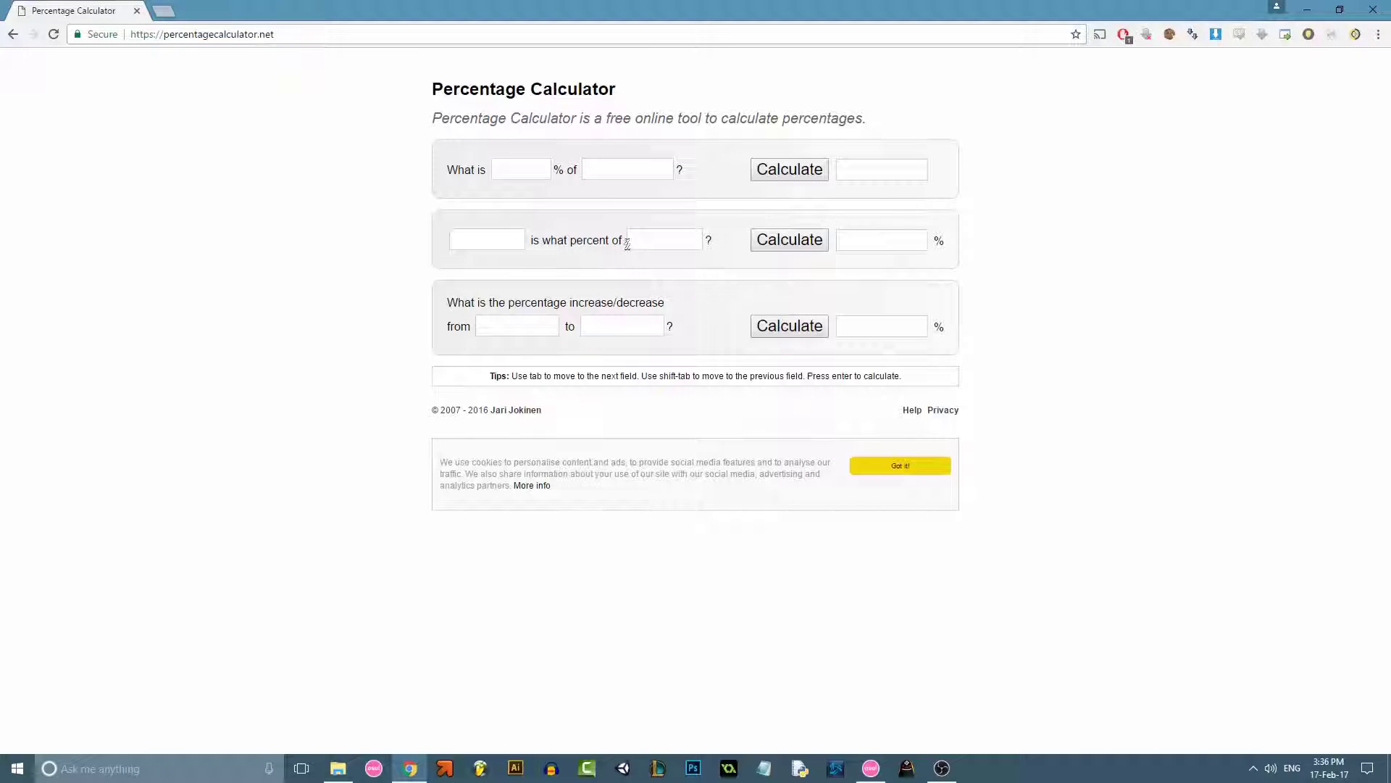
click(484, 240)
text(230)
key(Tab)
text(160)
key(BackSpace)
key(BackSpace)
text(60)
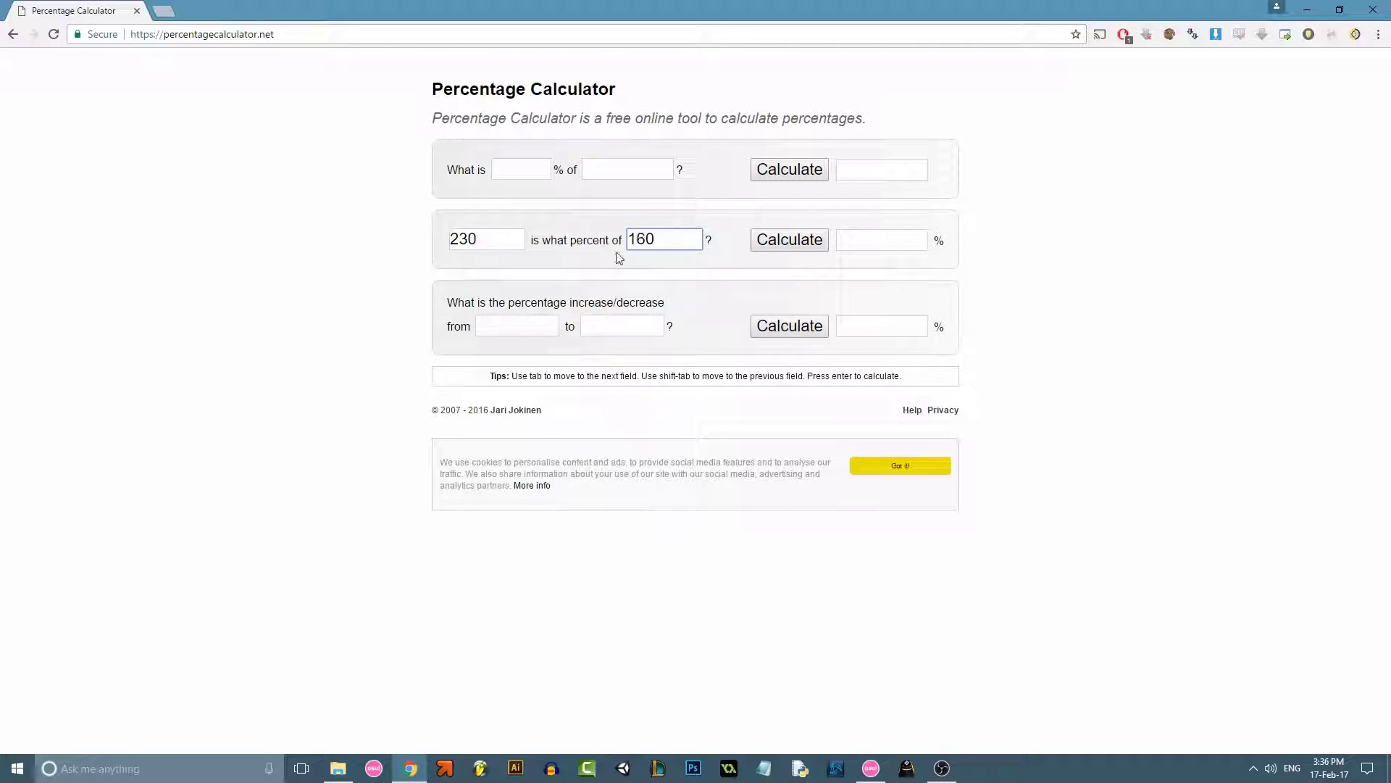
click(780, 248)
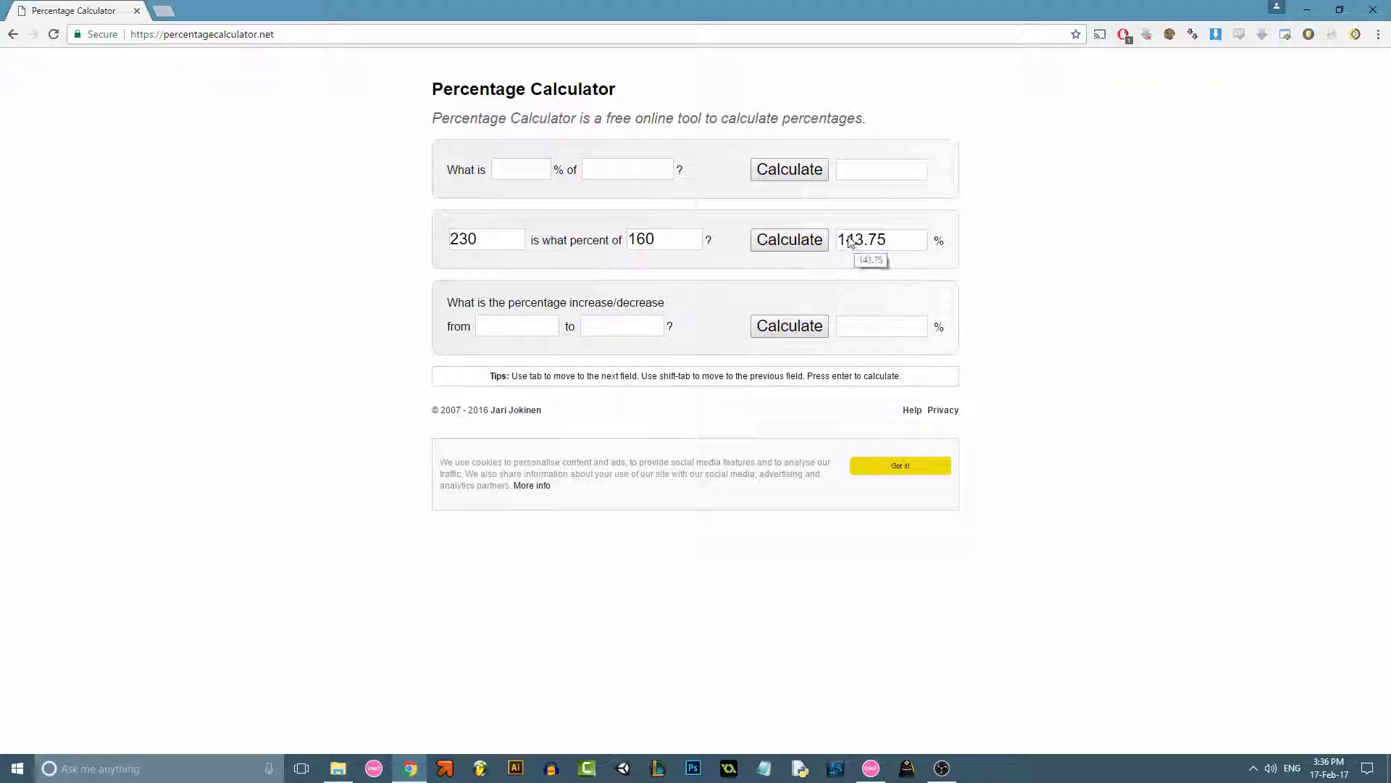
Back in the osu! editor, set the inherited point's custom slider velocity multiplier at offset 65127 to 1.43 and apply it.
click(872, 770)
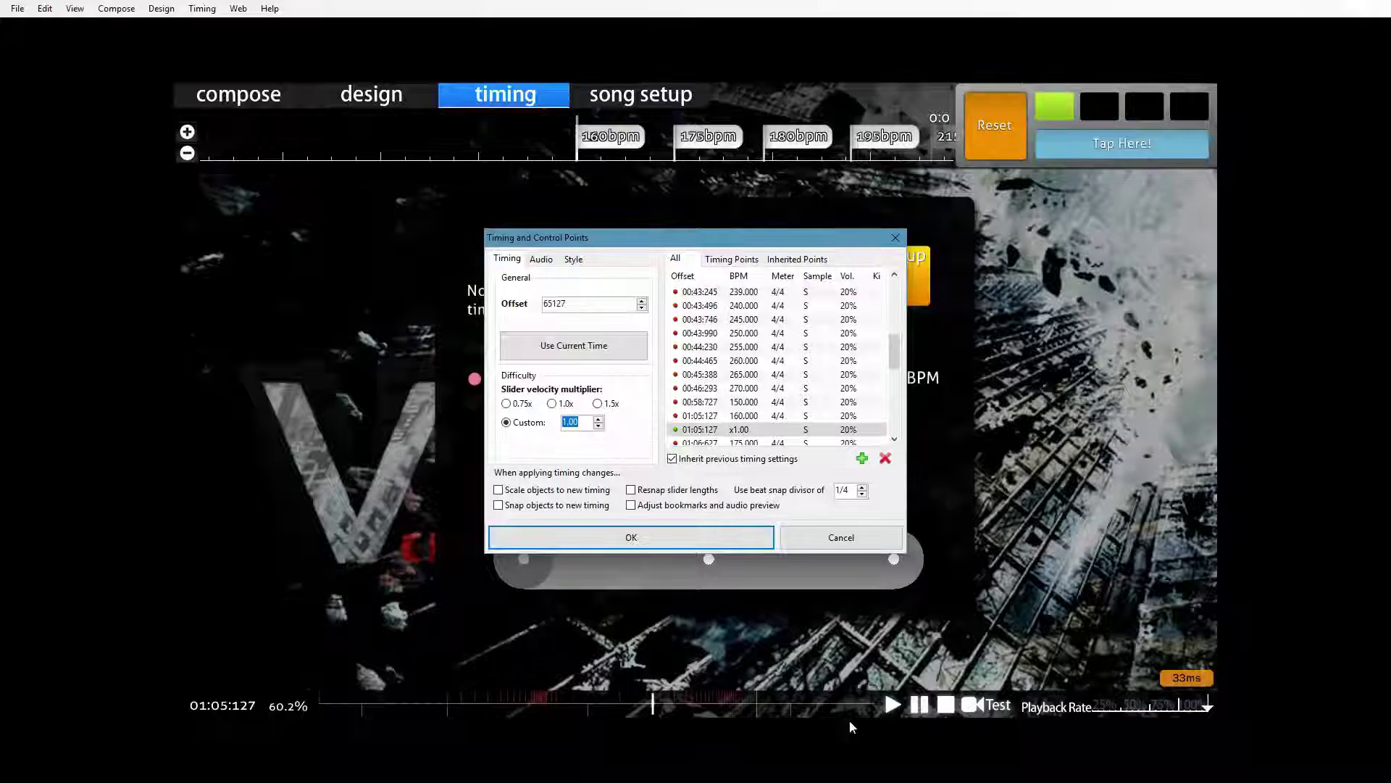
click(576, 421)
text(4)
click(695, 540)
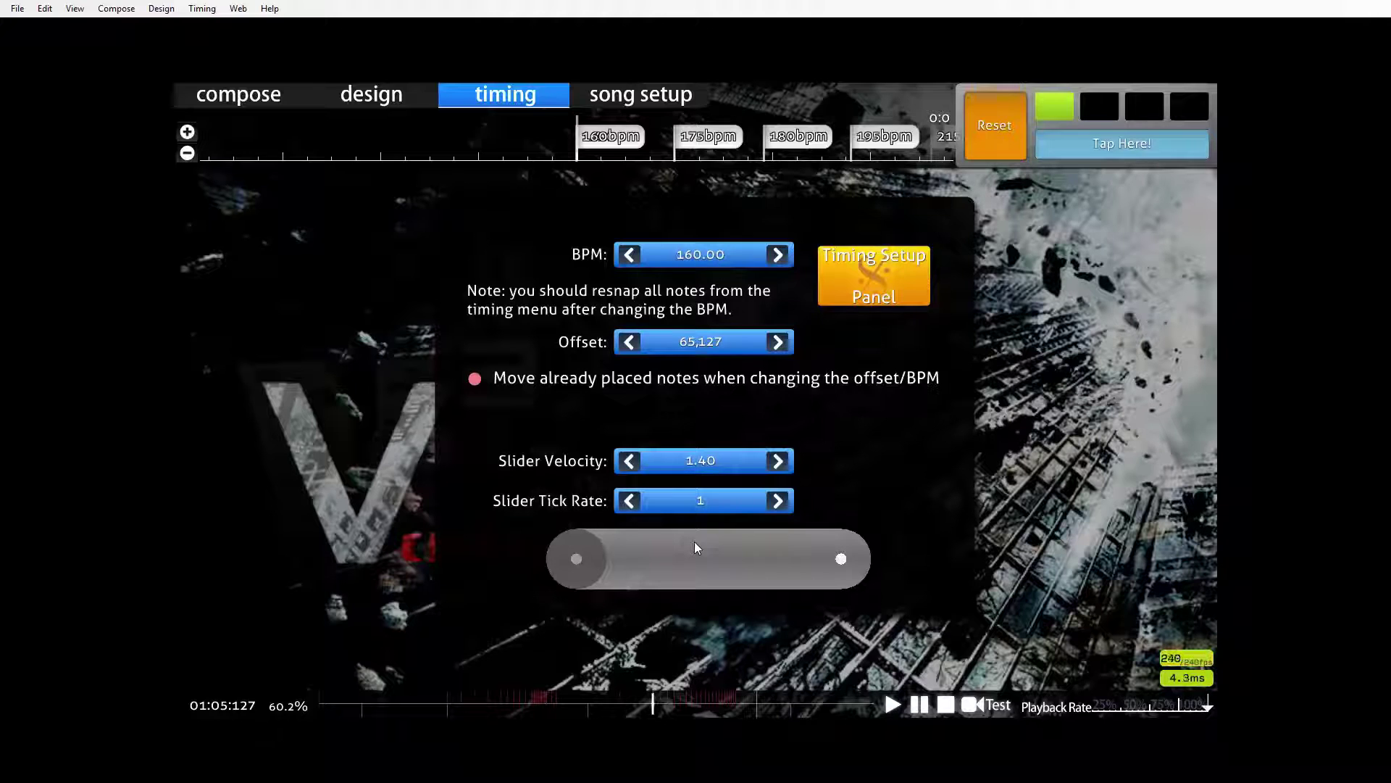
Move to the 175 BPM timing point at offset 66627 and calculate in the browser what percent 230 is of 175.
click(600, 148)
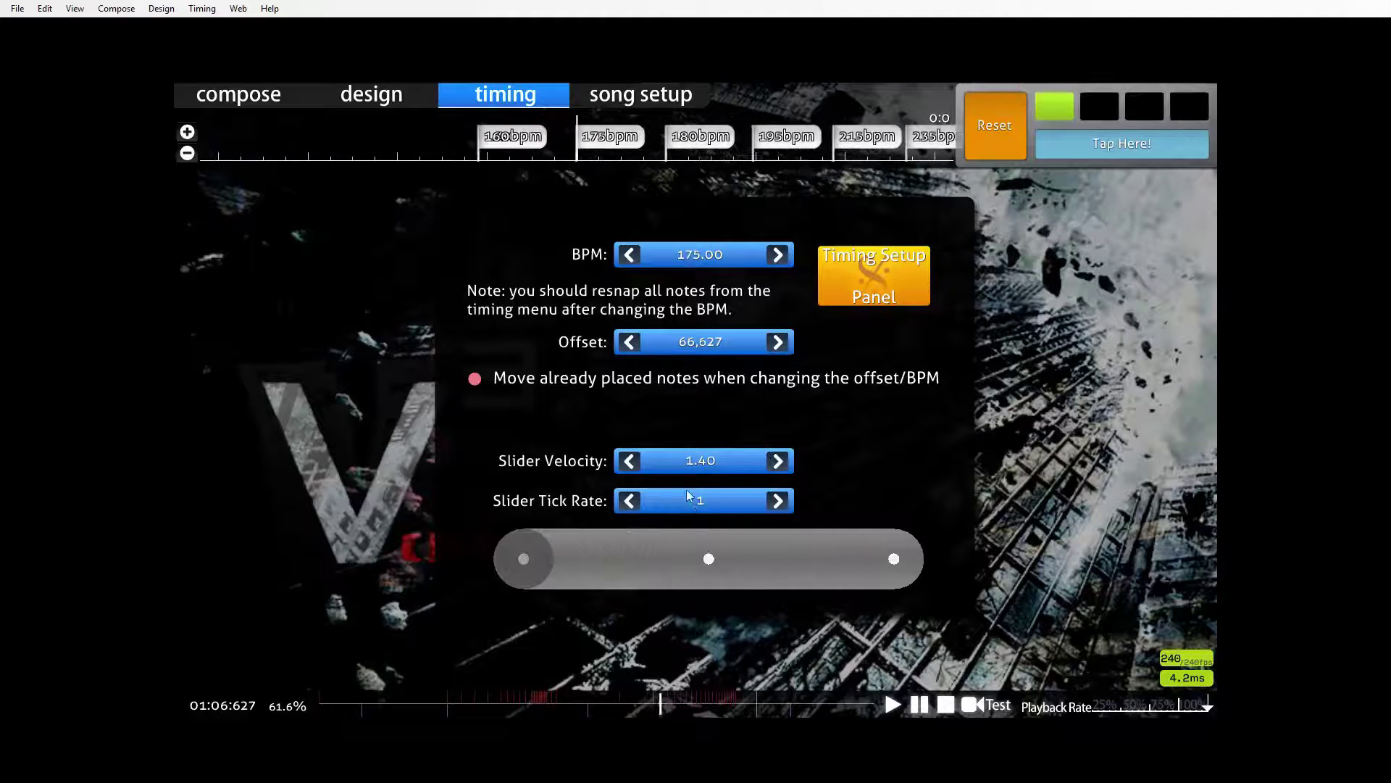
key(alt+Tab)
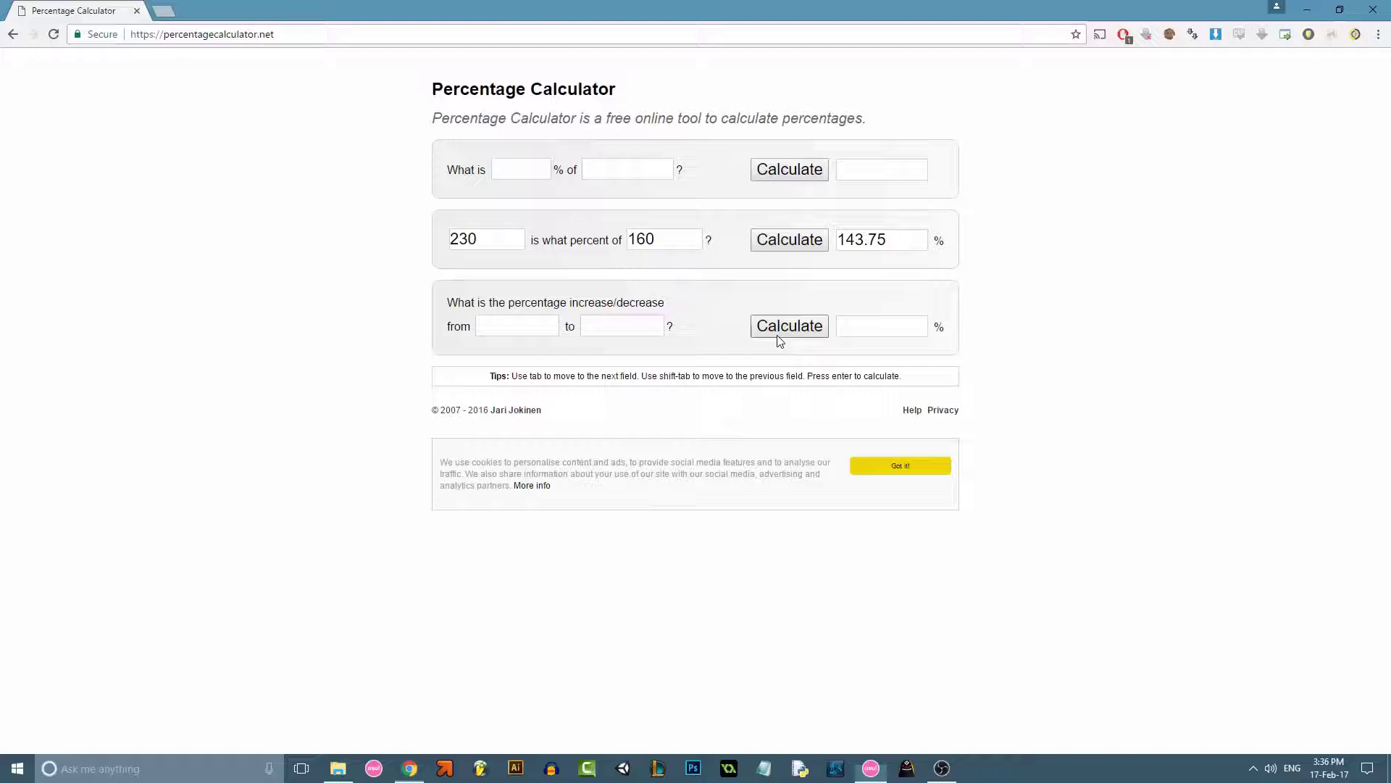
drag(683, 245, 644, 259)
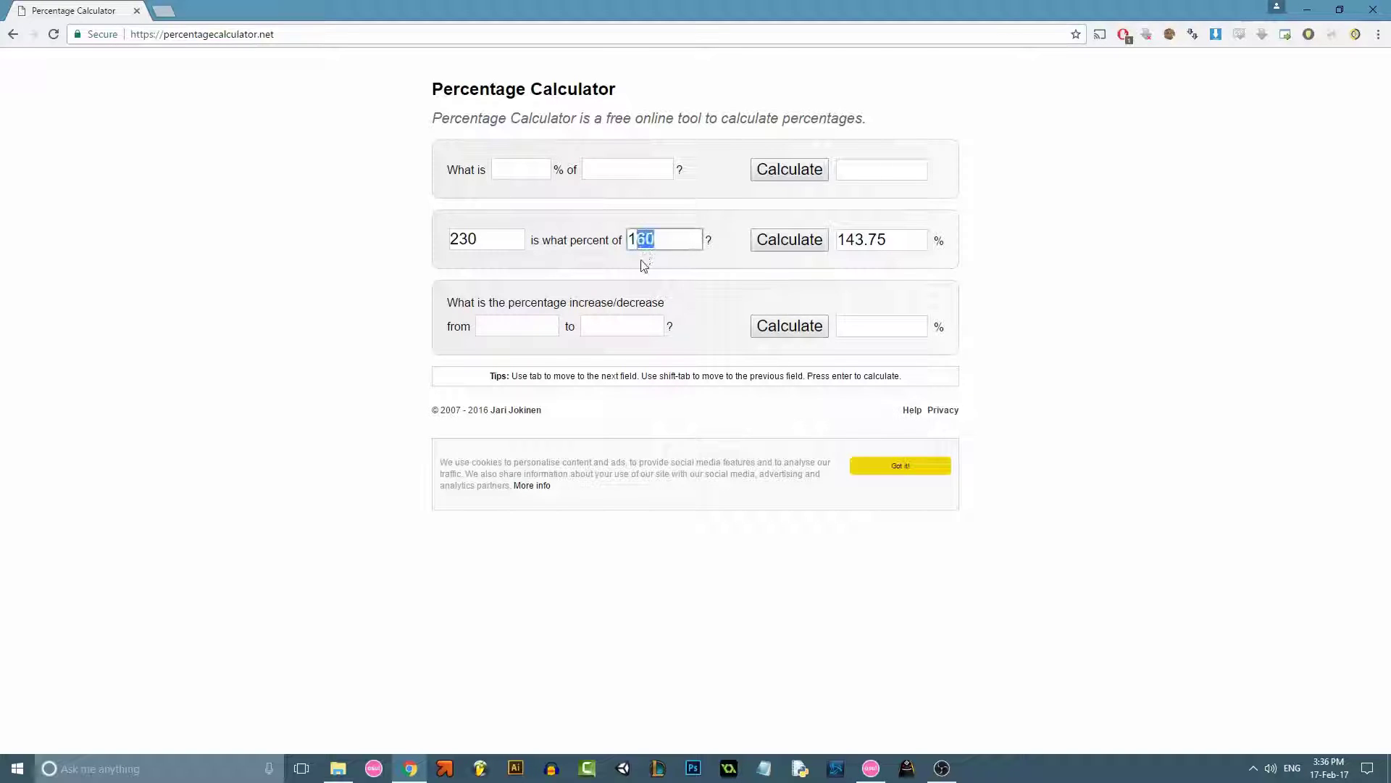
text(75)
click(791, 244)
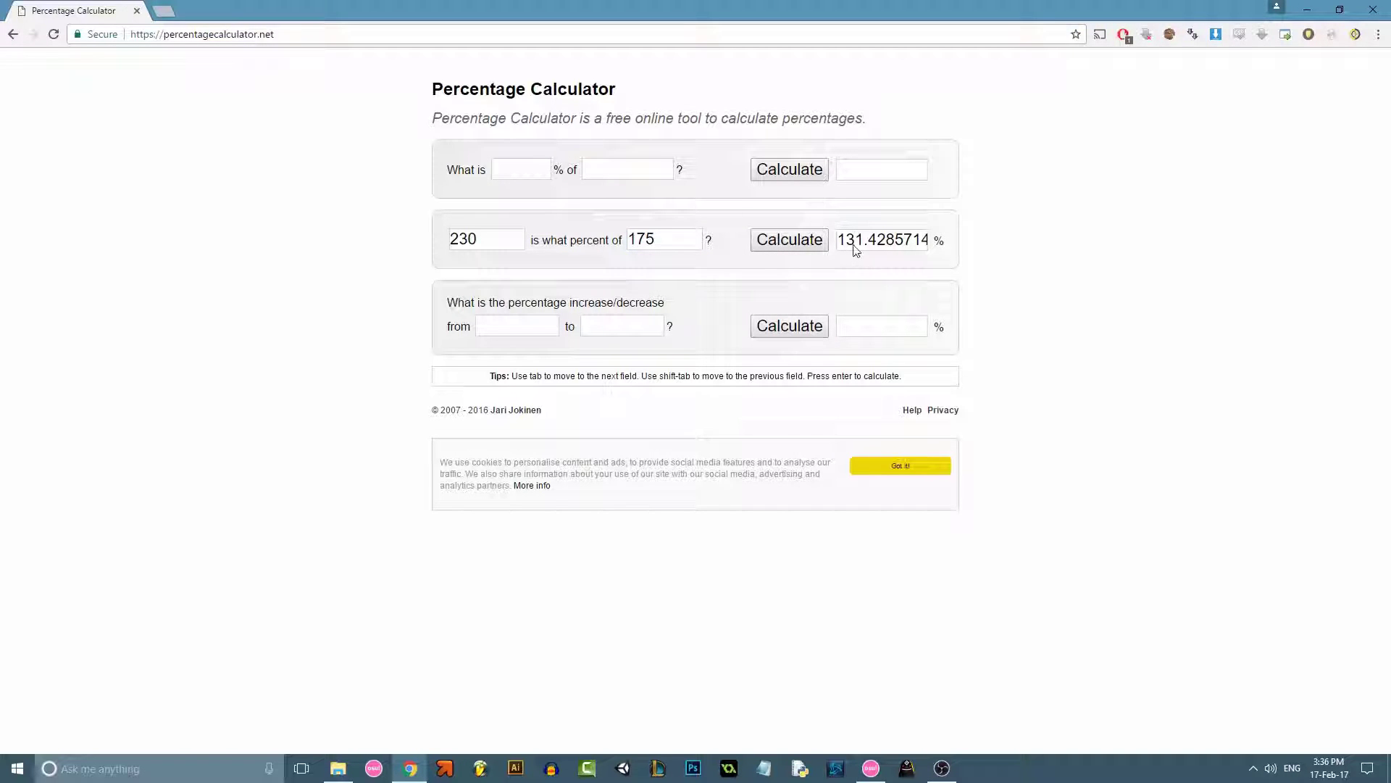
Back in osu!, add an inherited timing point at offset 66627 with a custom slider velocity multiplier of 1.31.
click(871, 768)
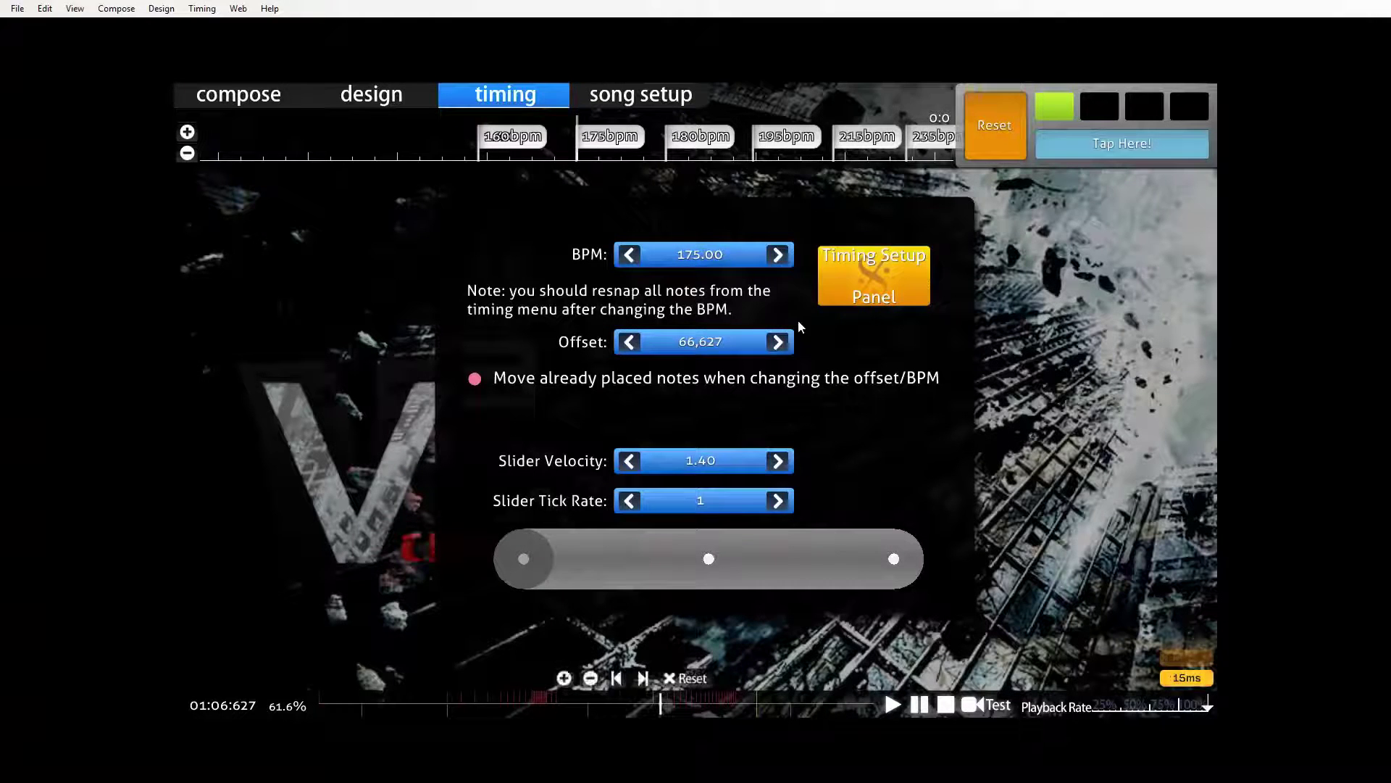
click(849, 288)
click(838, 537)
key(F6)
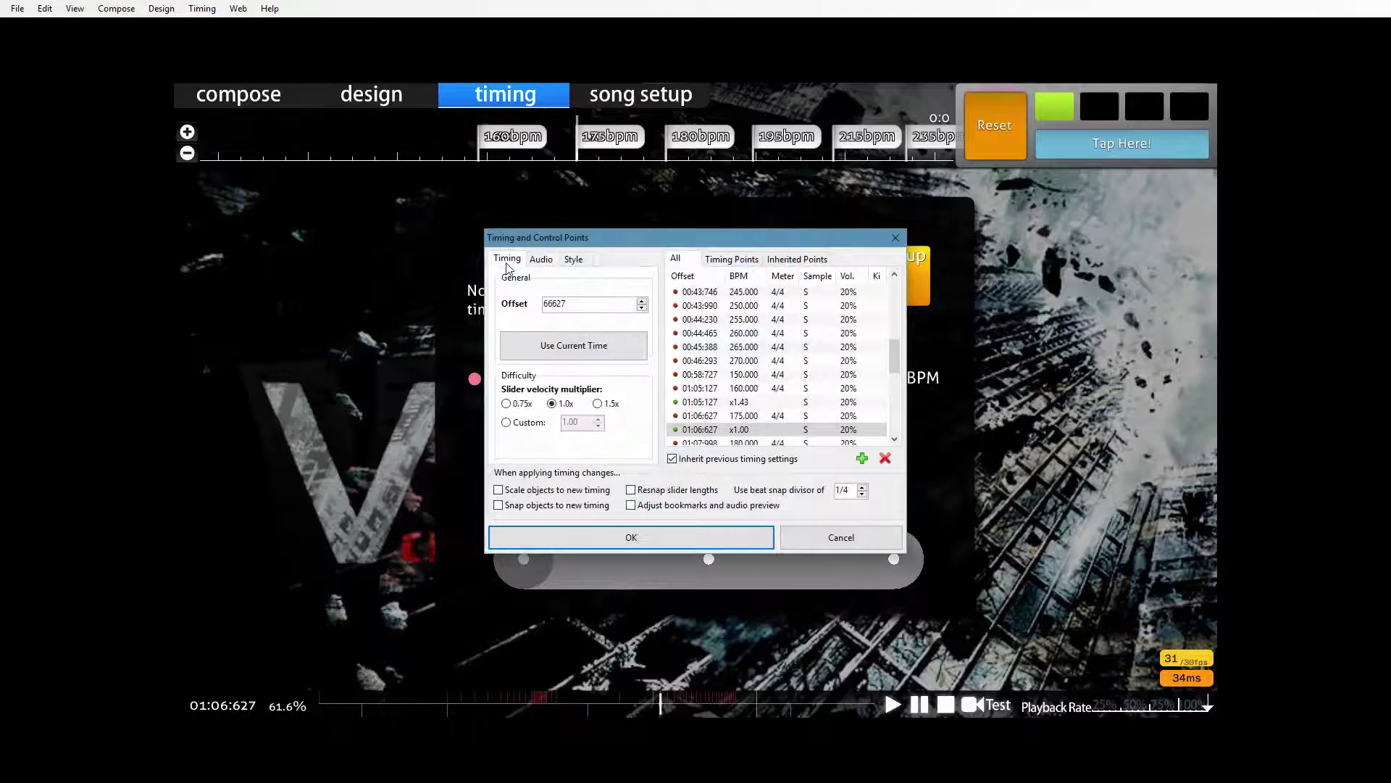
click(520, 424)
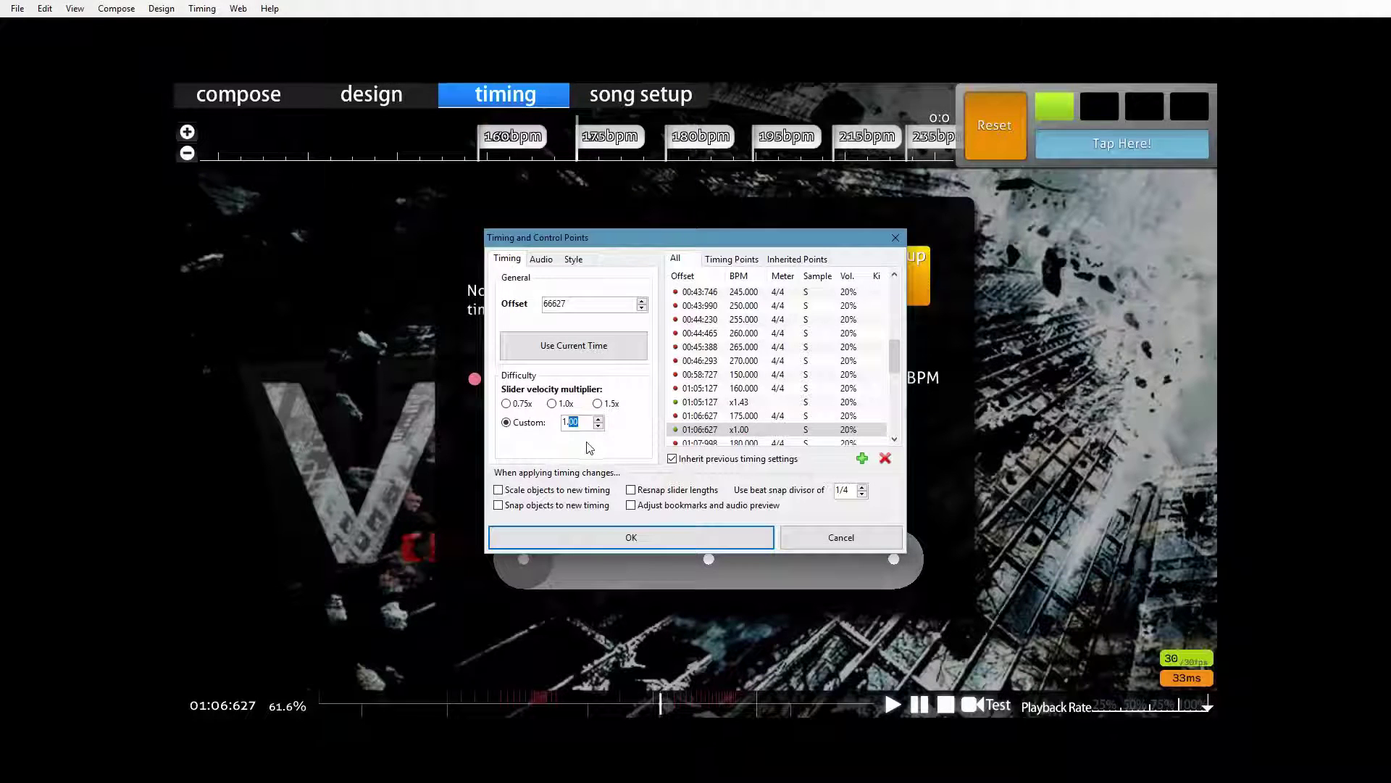
text(32)
click(633, 538)
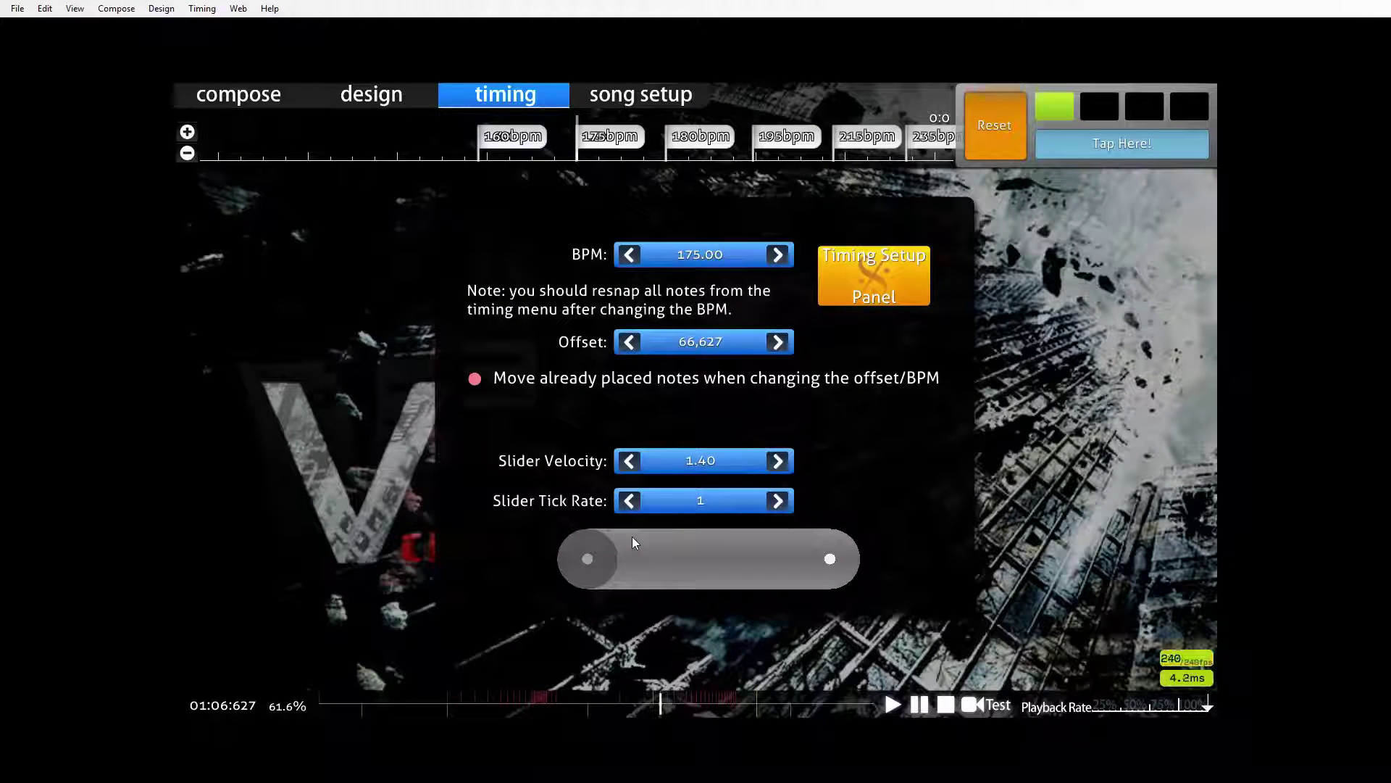
Move to the 255 BPM timing point at offset 72698 and calculate in the browser what percent 230 is of 255.
scroll(641, 533, down, 10)
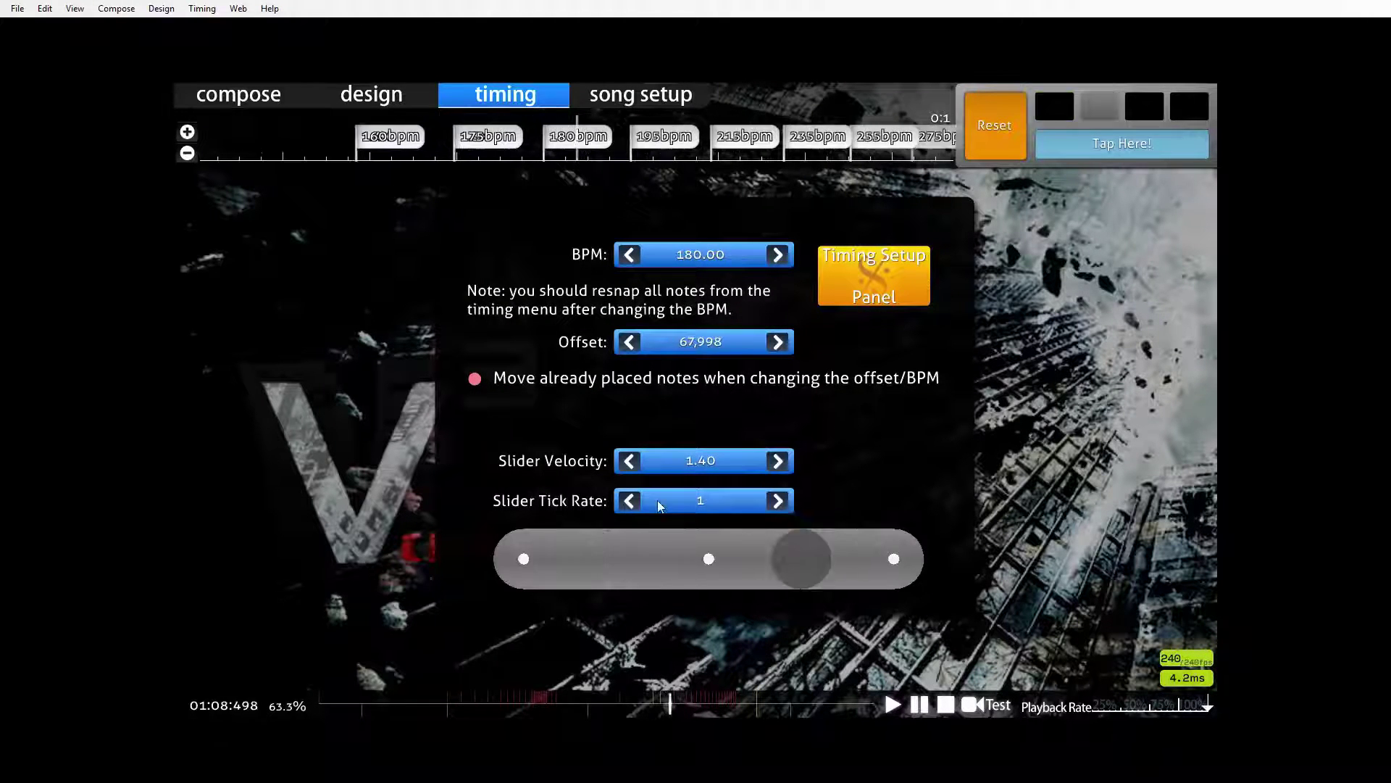
scroll(637, 484, down, 8)
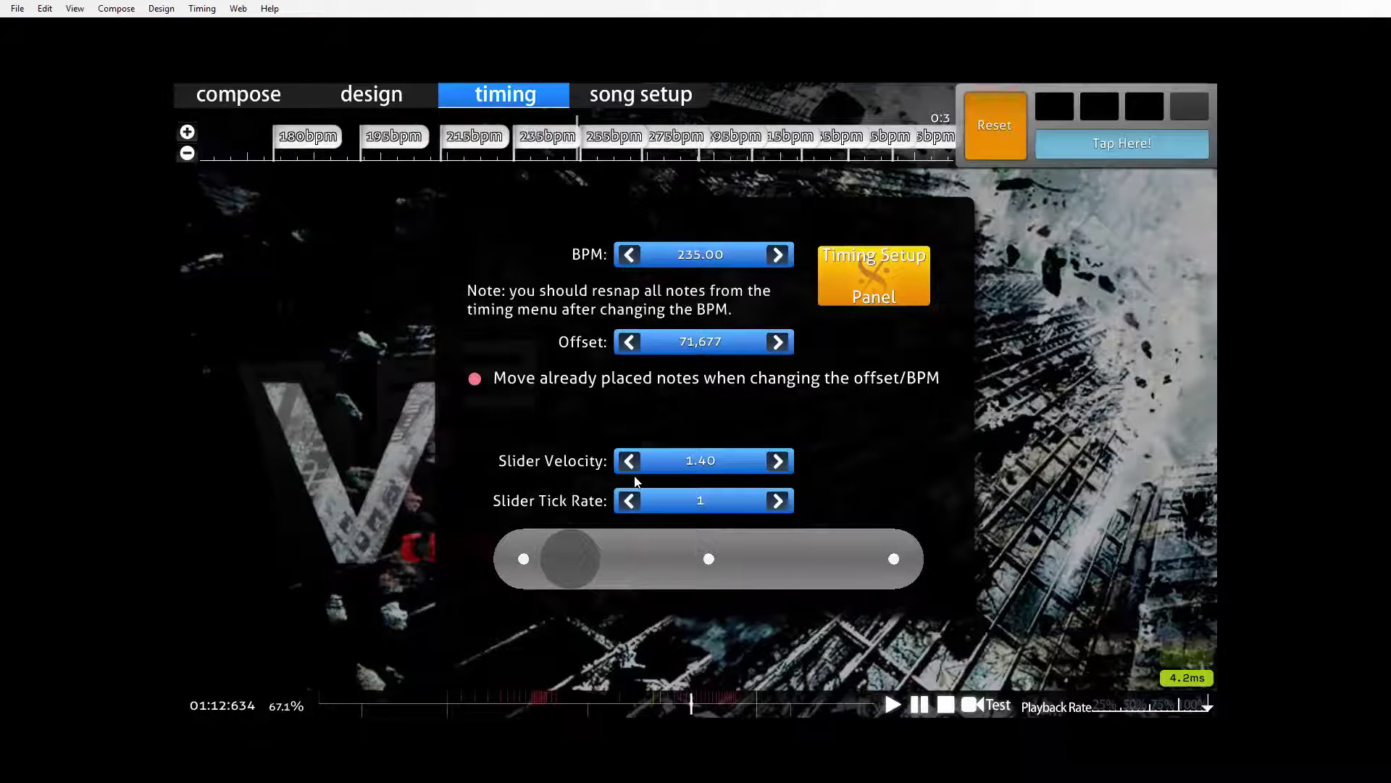
scroll(637, 481, up, 1)
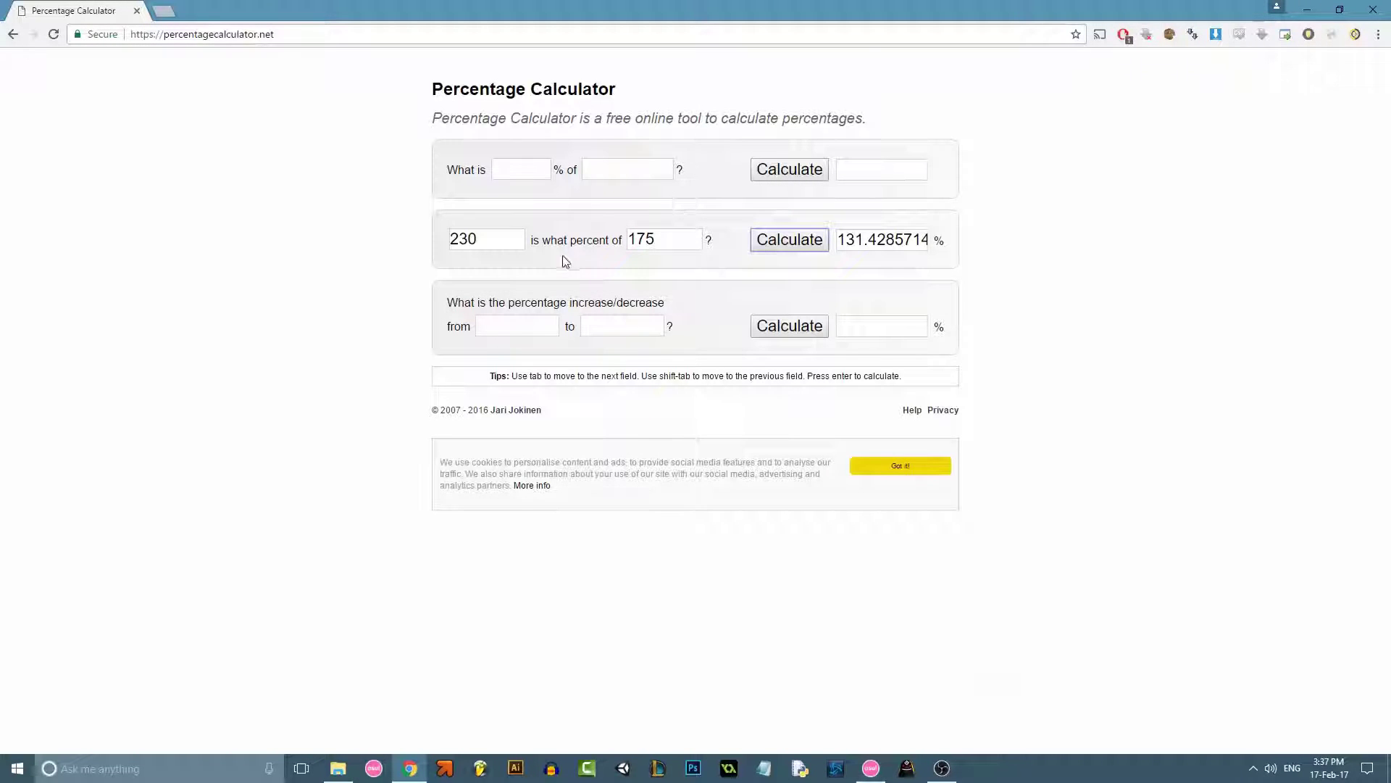
drag(654, 238, 626, 260)
text(255)
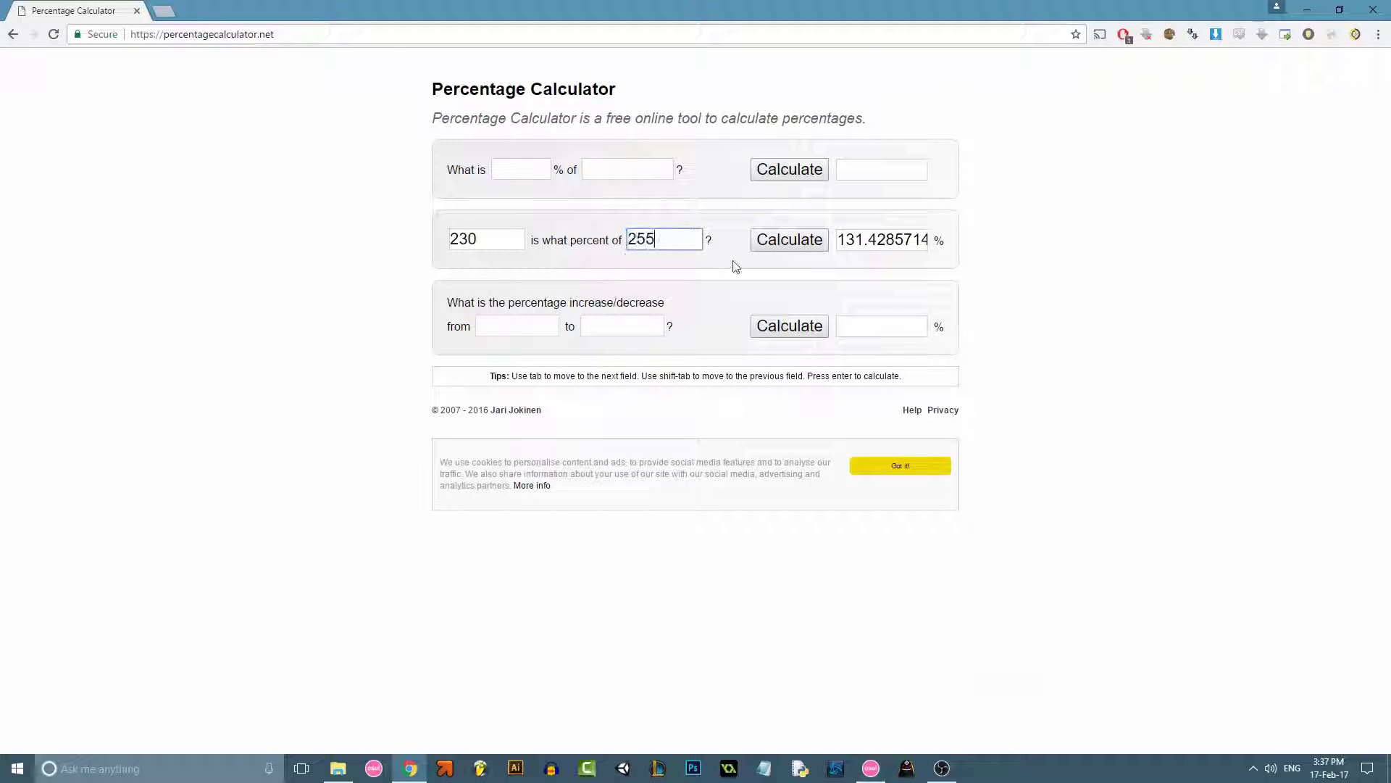
click(791, 250)
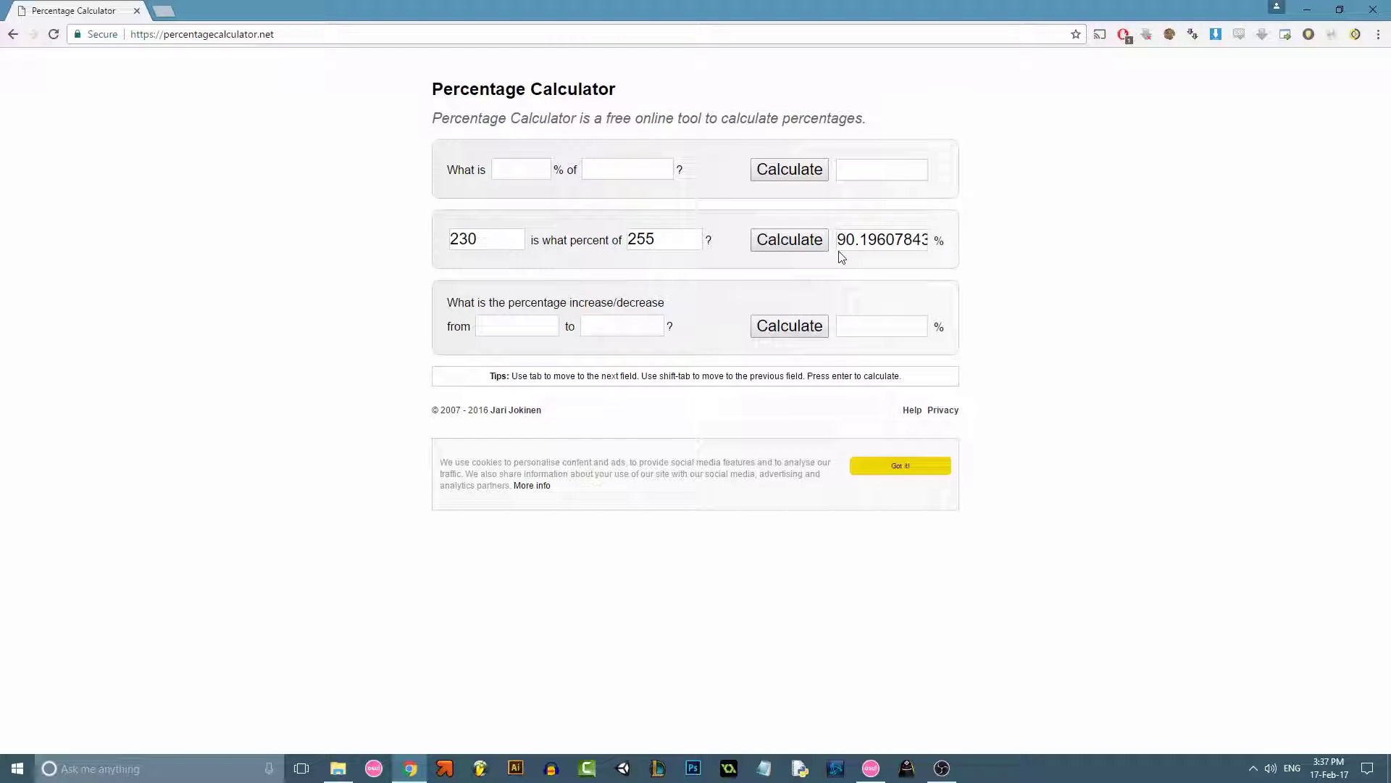
Back in osu!, add an inherited timing point at offset 72698 with a custom slider velocity multiplier of 0.90.
click(871, 768)
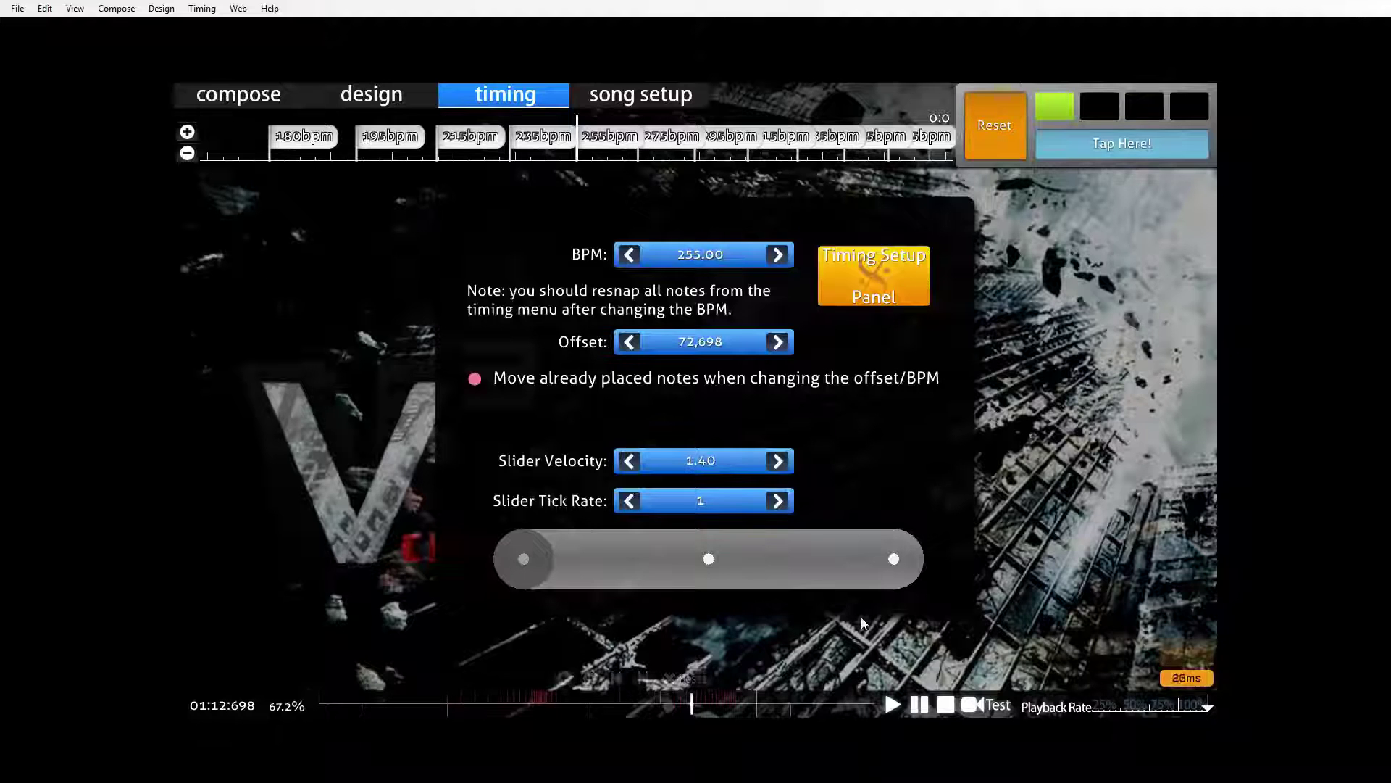
key(F6)
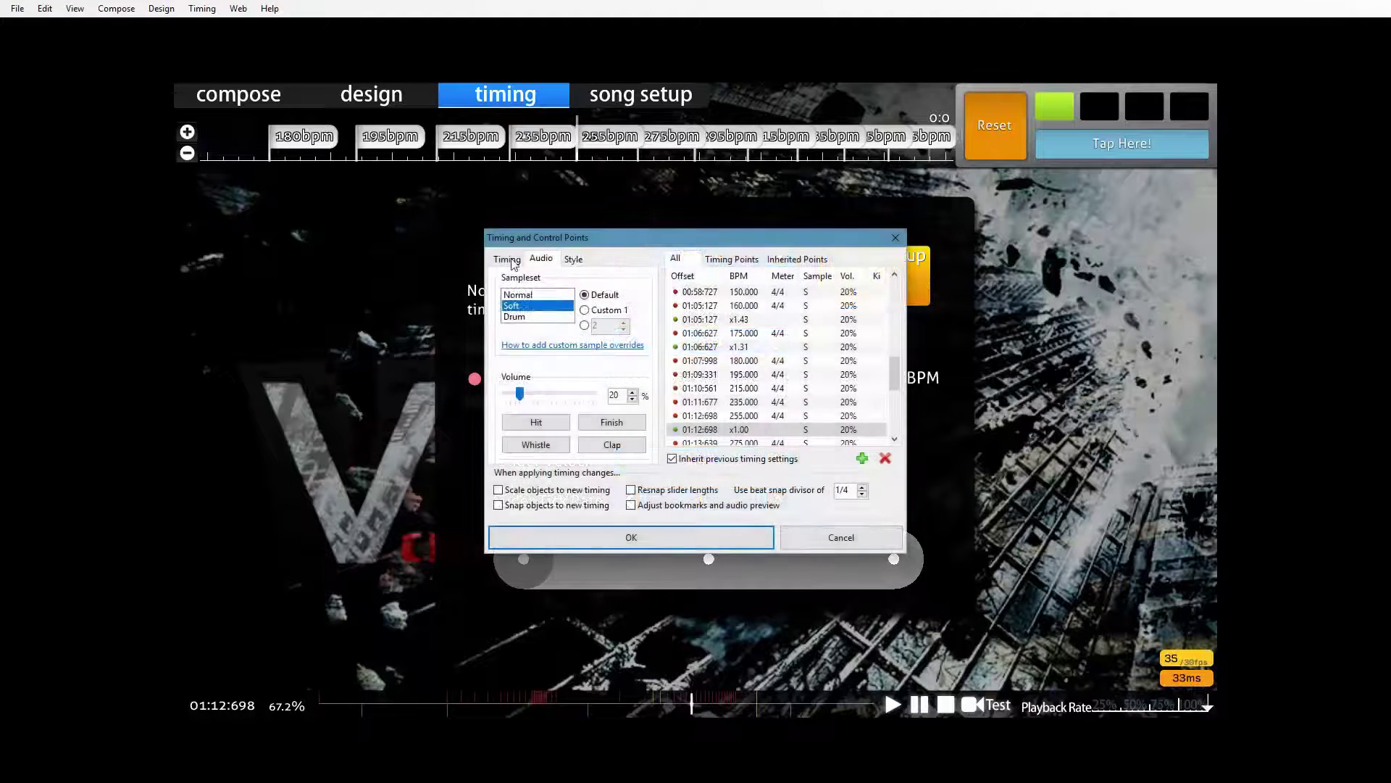
click(509, 258)
click(520, 426)
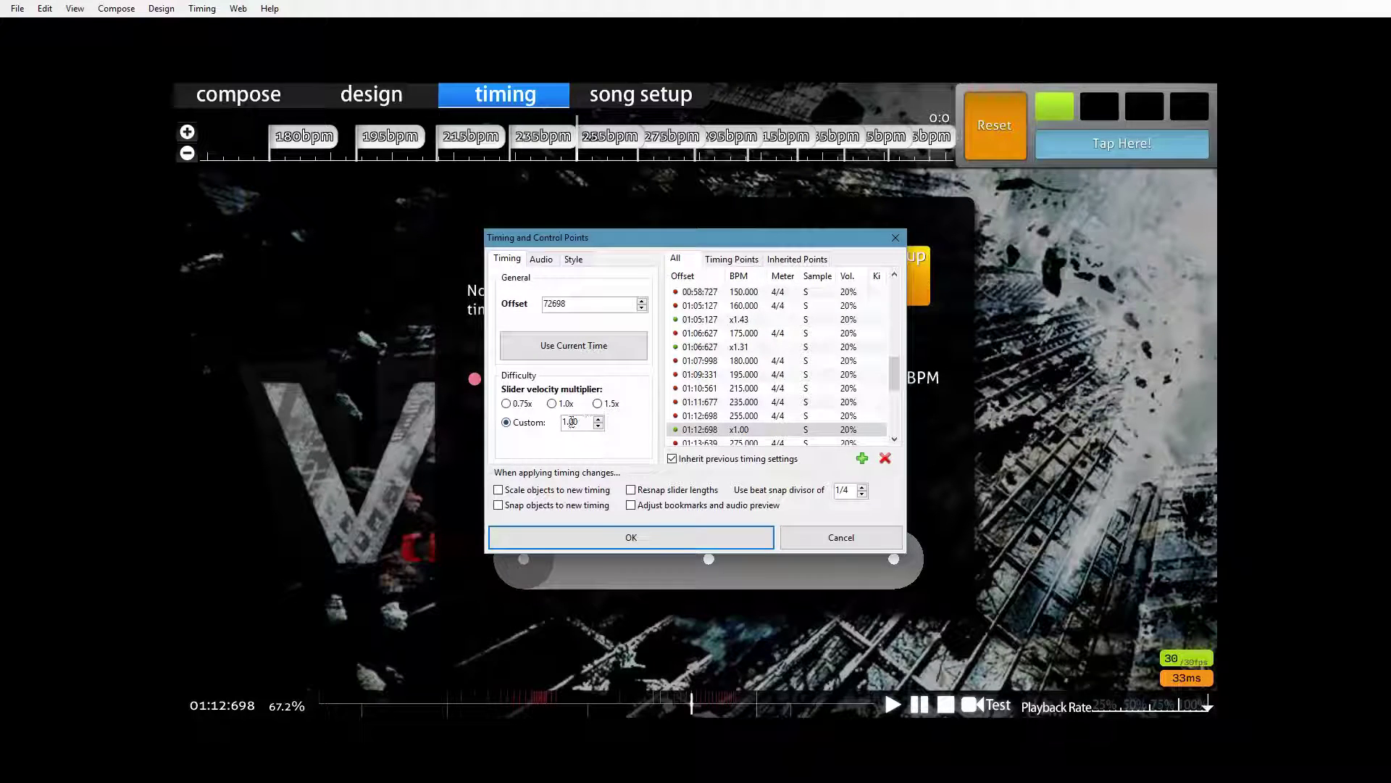
drag(588, 425, 531, 433)
text(0)
key(alt+Tab)
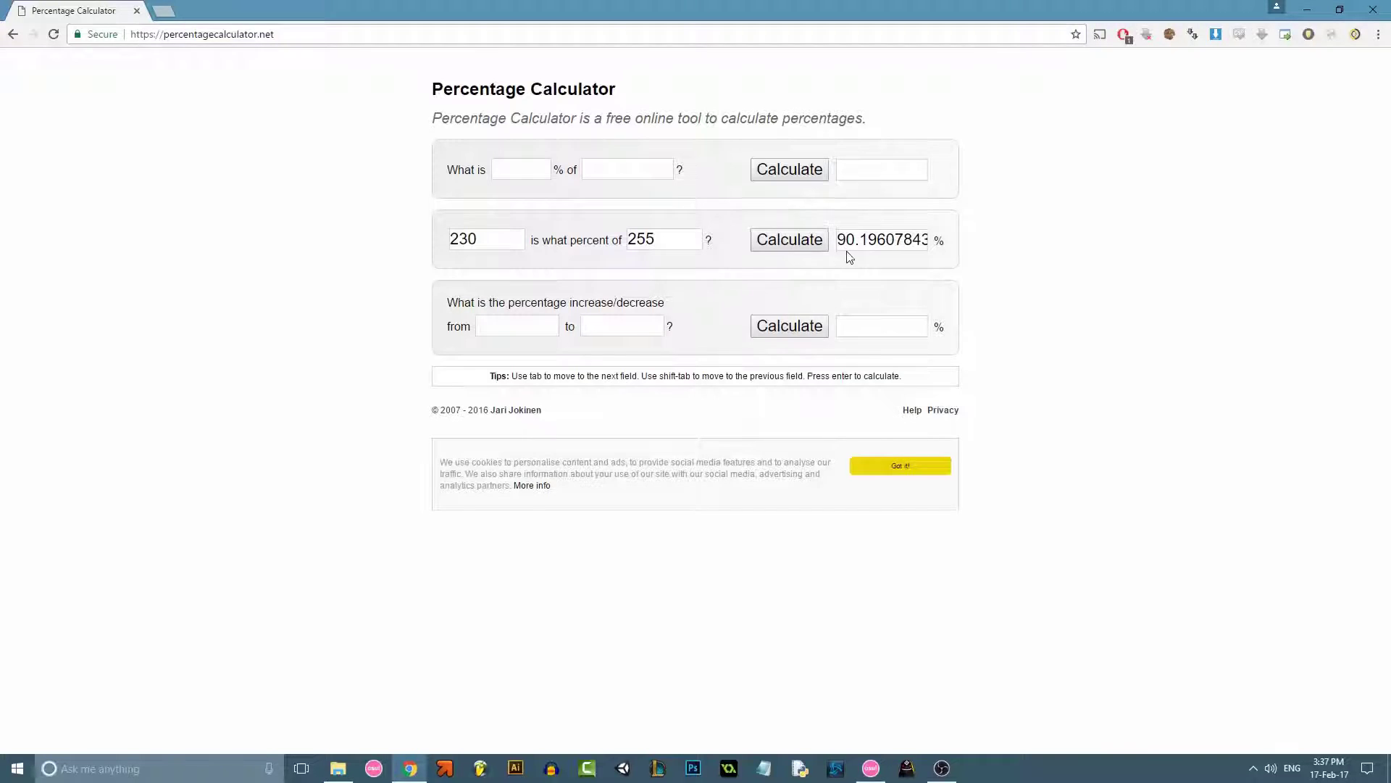
key(alt+Tab)
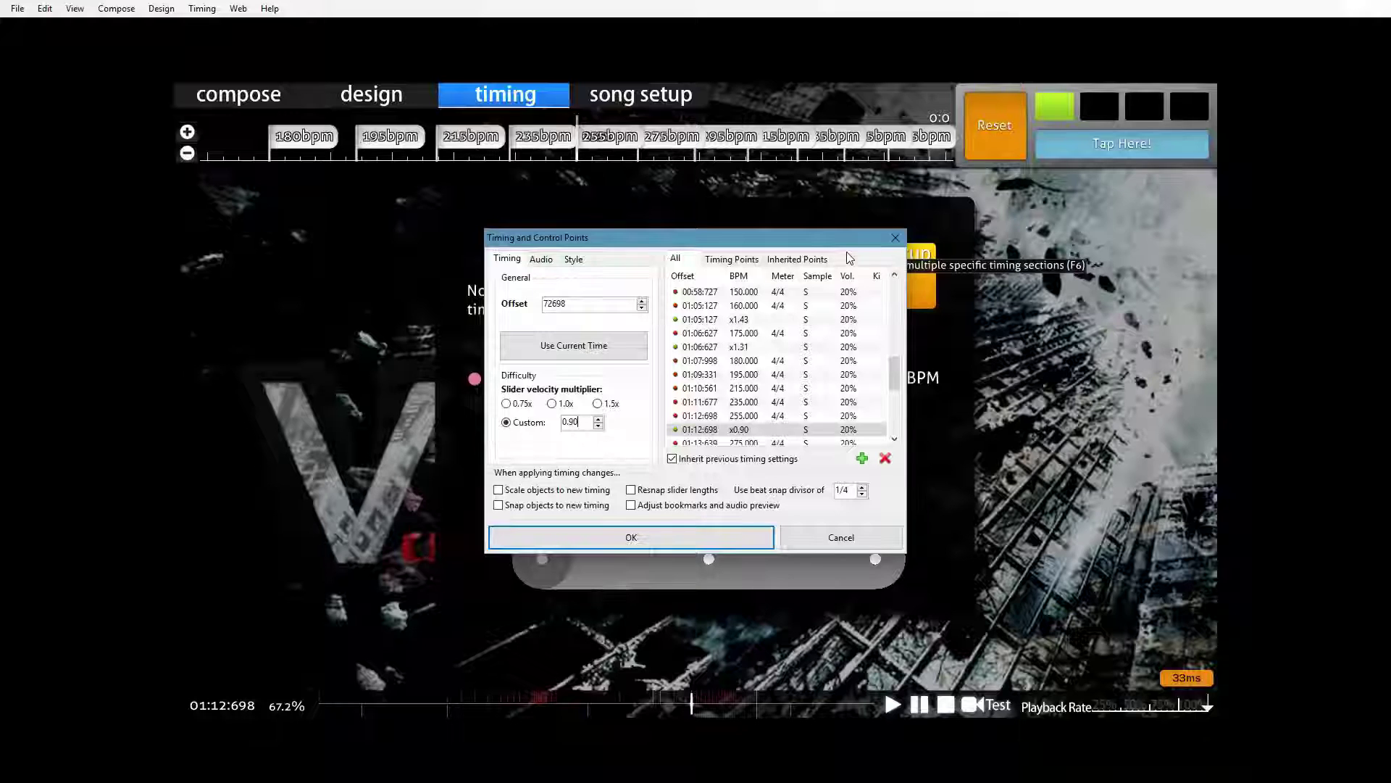
click(654, 533)
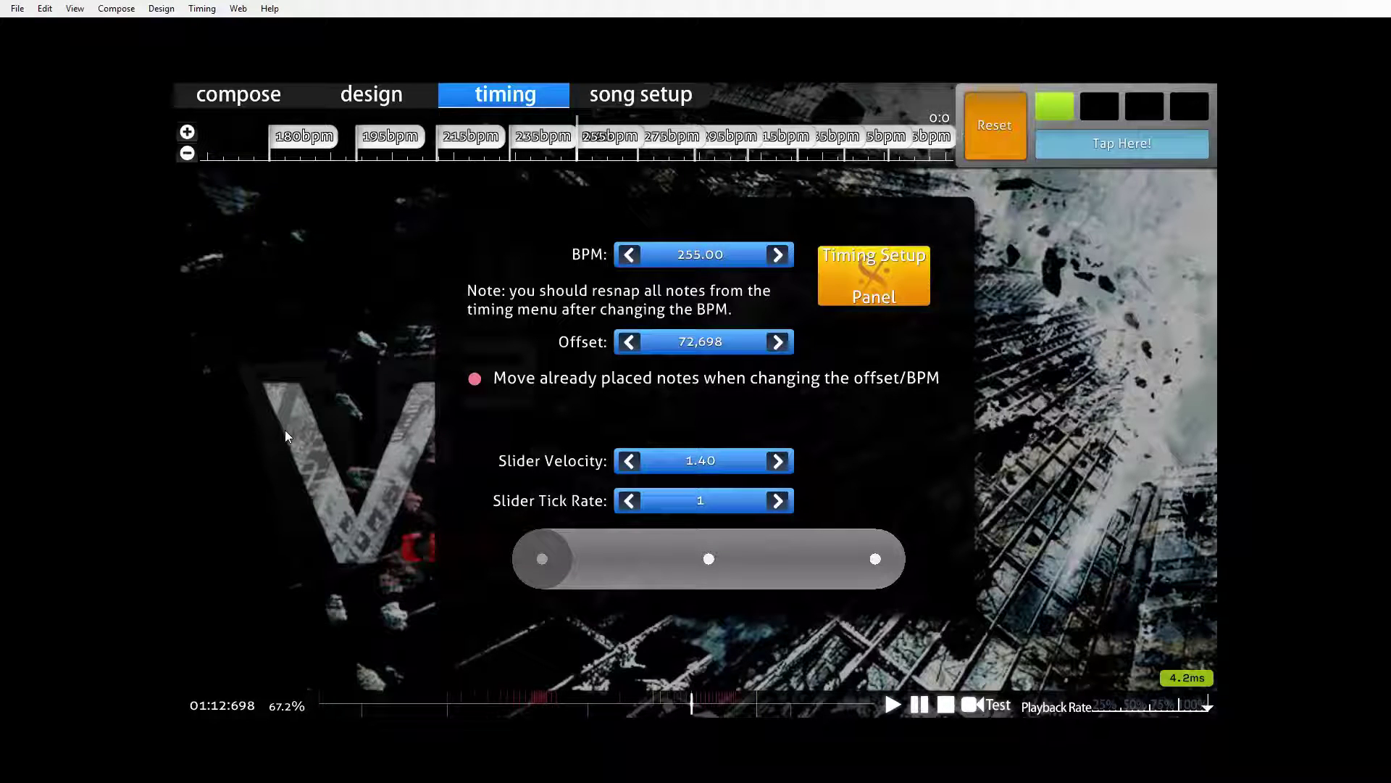
Return to the compose view, test-play the beatmap from 01:05:127 with autoplay, and exit back to the editor.
key(F1)
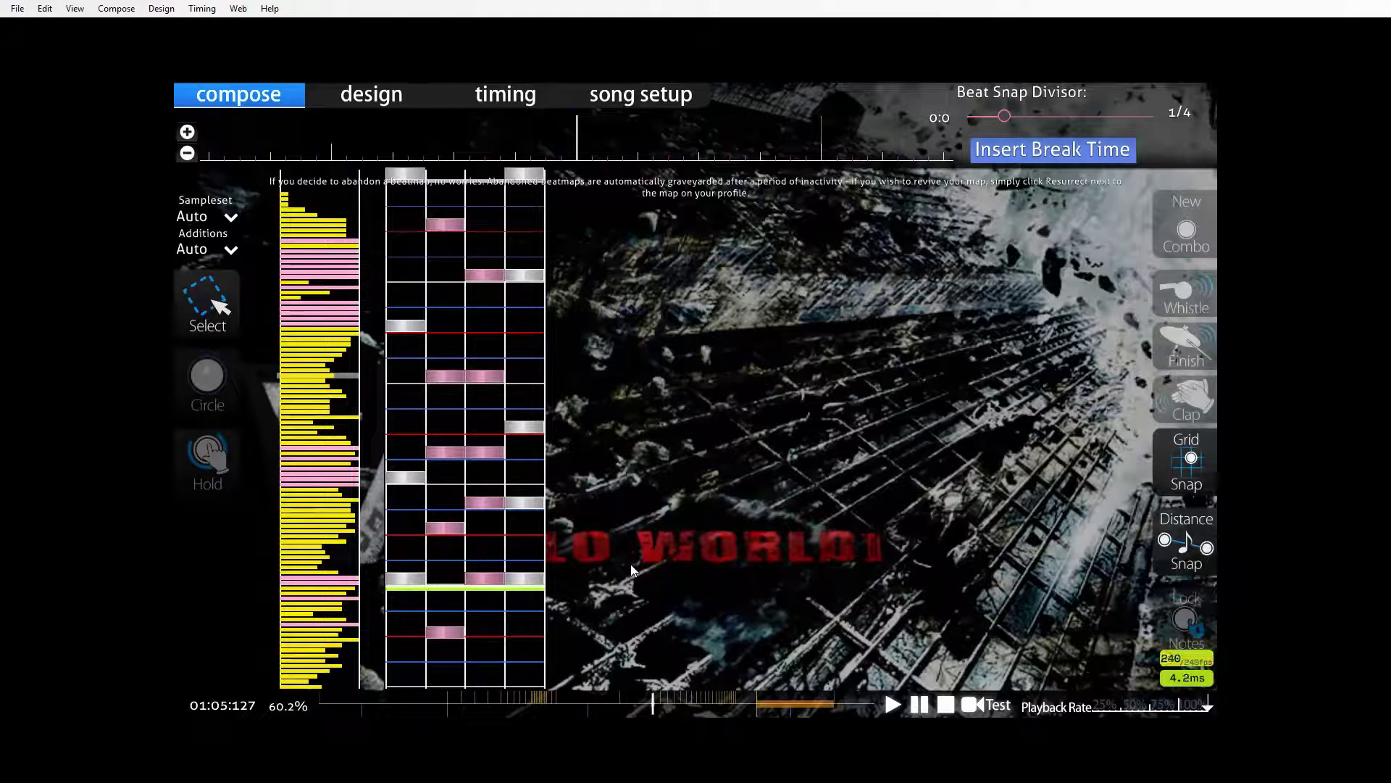
mouse_move(721, 707)
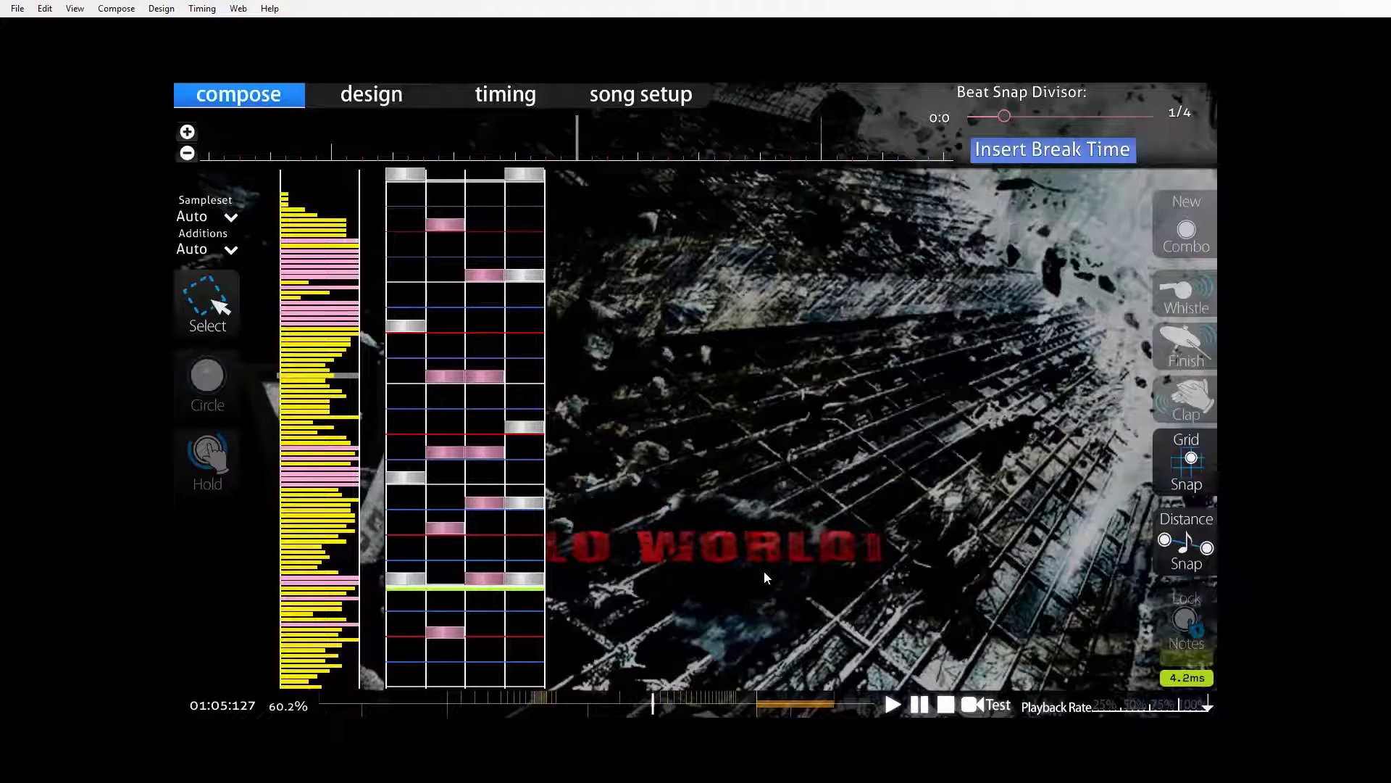
key(F5)
key(Tab)
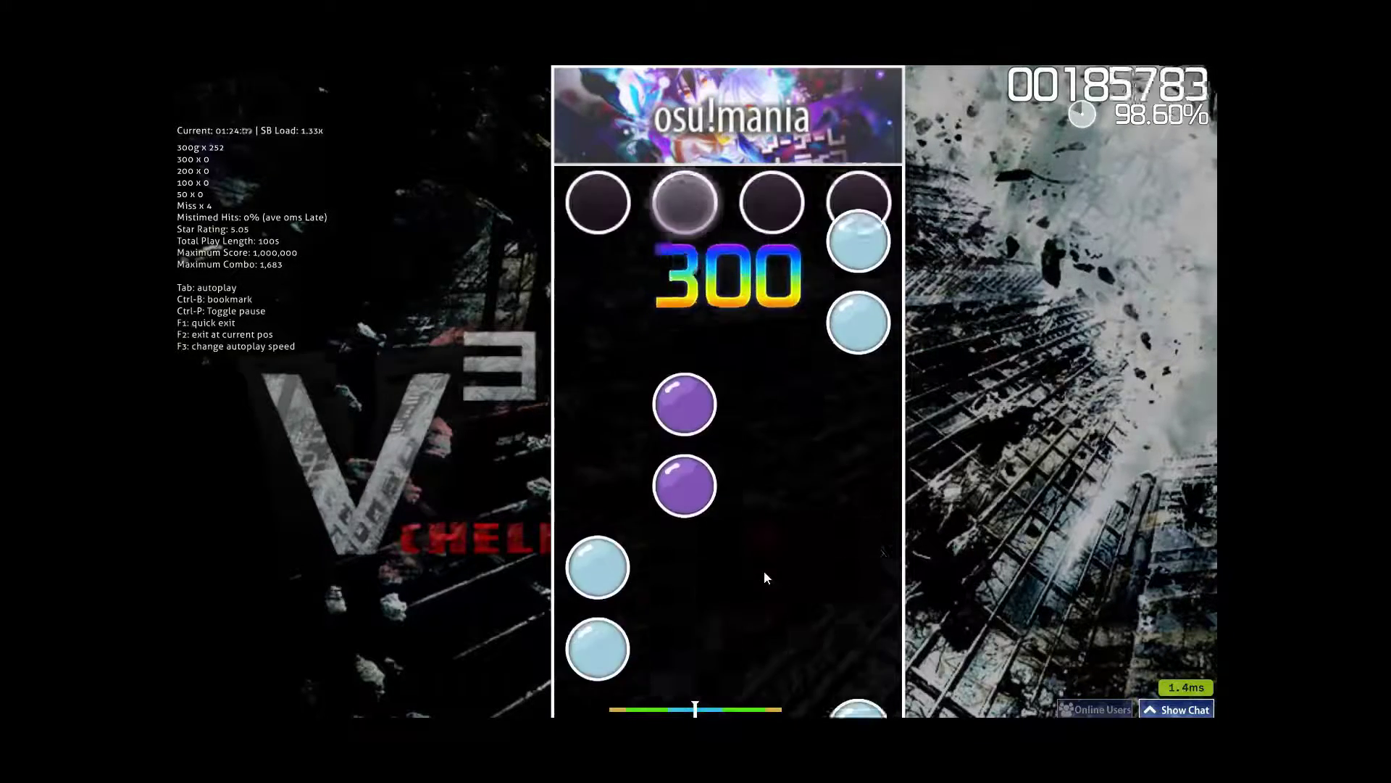
key(F1)
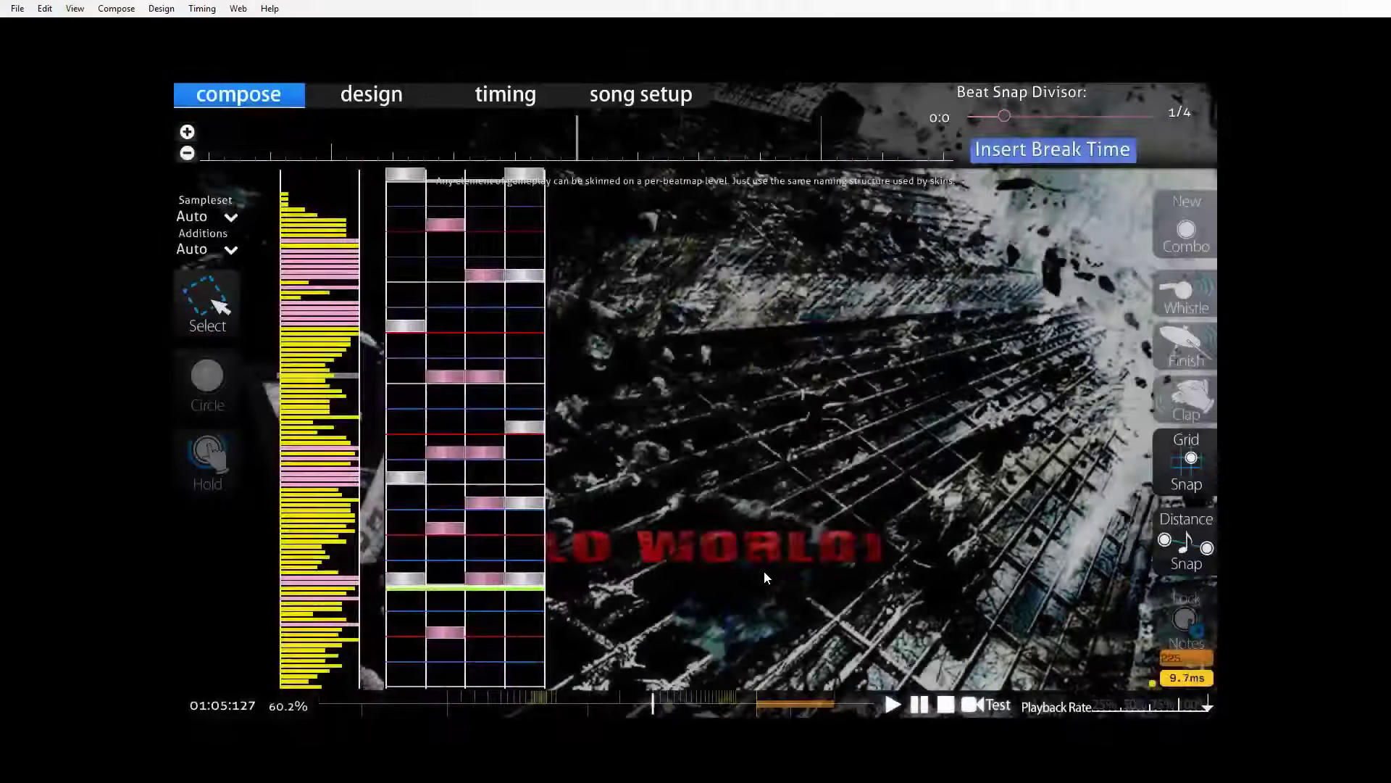